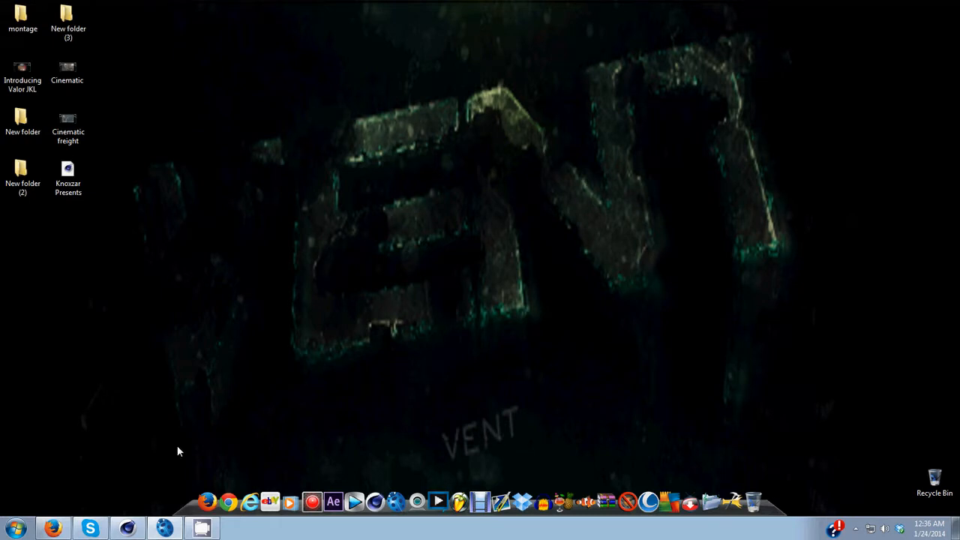
Step: Play the Cinematic video from the desktop to preview it, then close the player
mouse_move(137, 530)
double_click(65, 74)
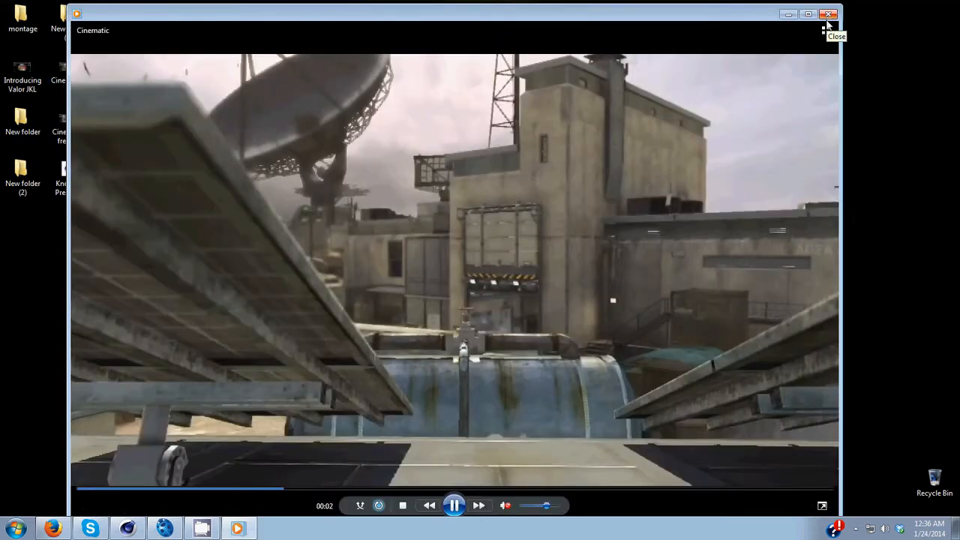
left_click(829, 14)
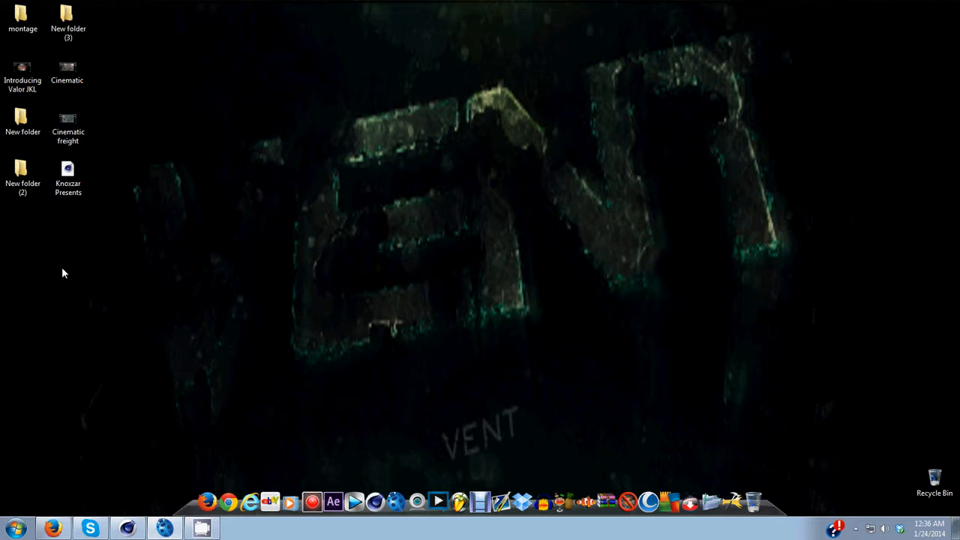
Step: Import the image sequence starting with Untitled_000000.jpeg from New folder on the Desktop
left_click(166, 531)
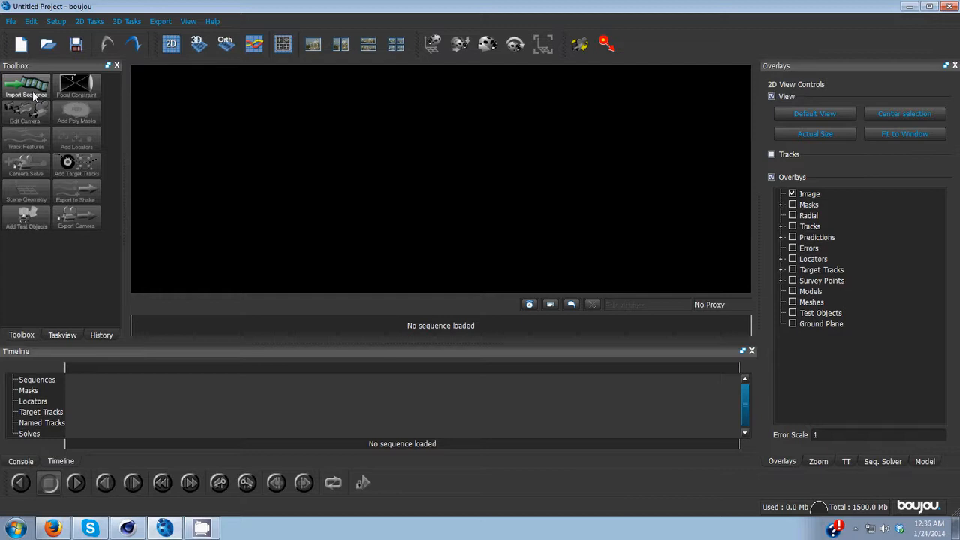
left_click(34, 94)
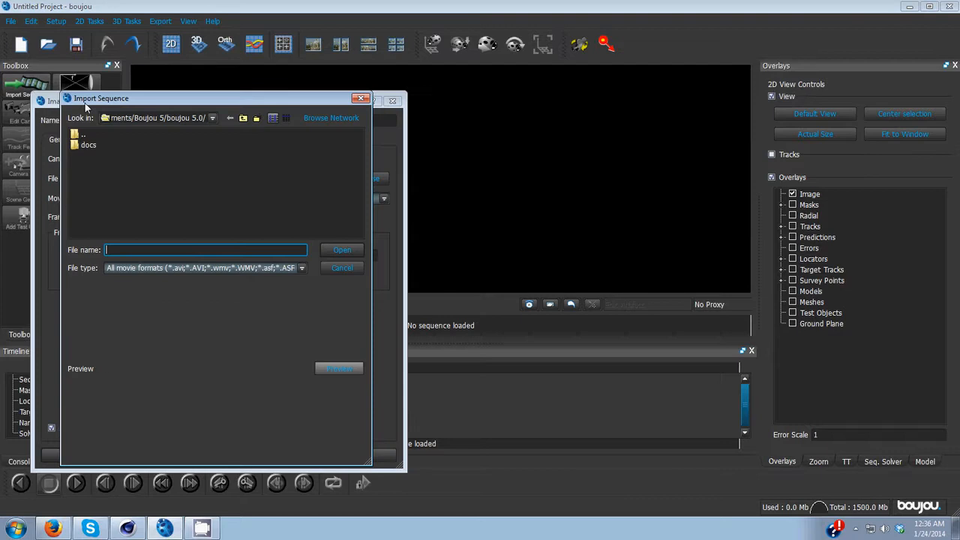
left_click(213, 118)
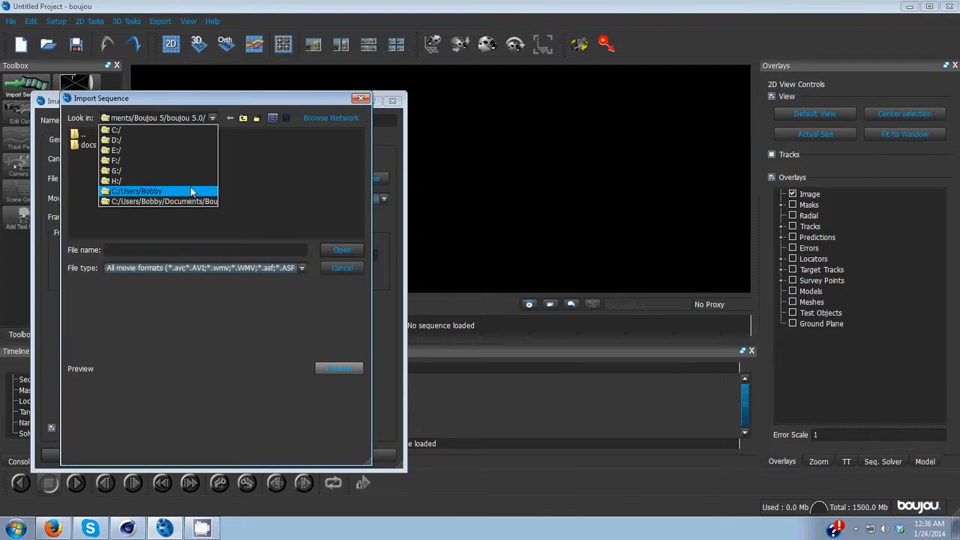
left_click(191, 191)
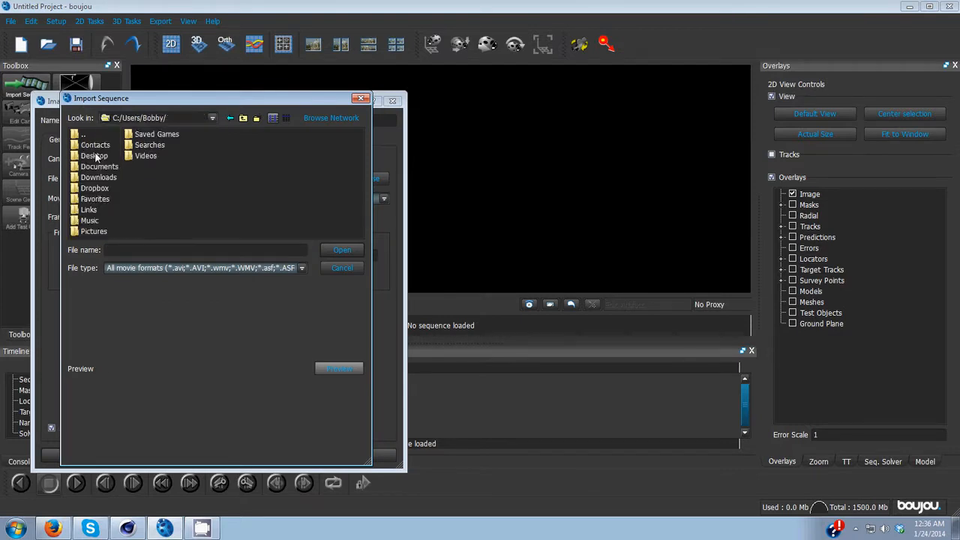
double_click(96, 156)
left_click(102, 156)
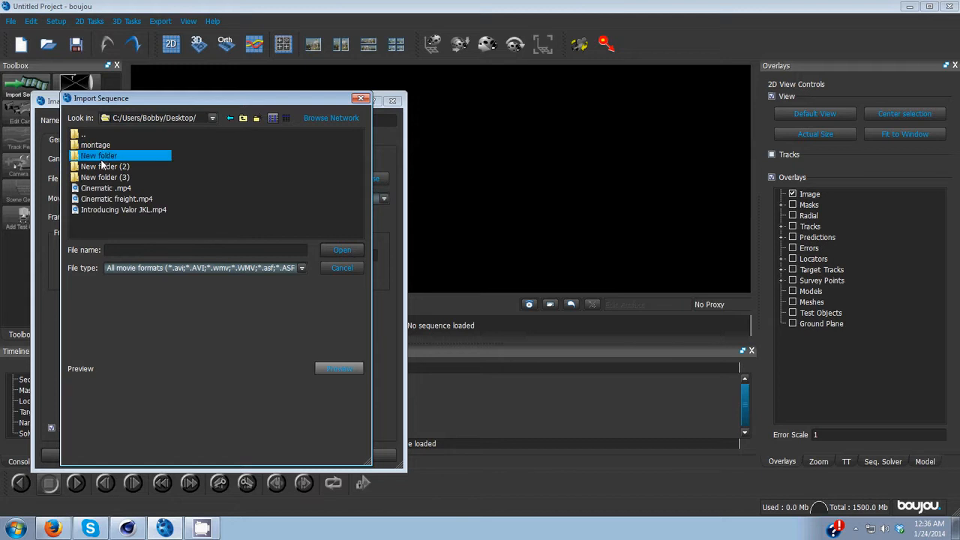
double_click(102, 159)
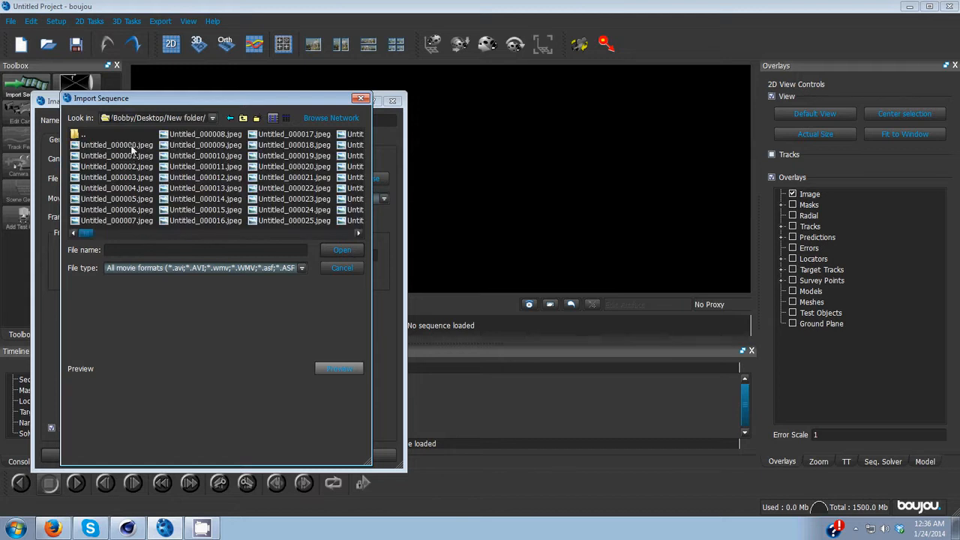
left_click(132, 146)
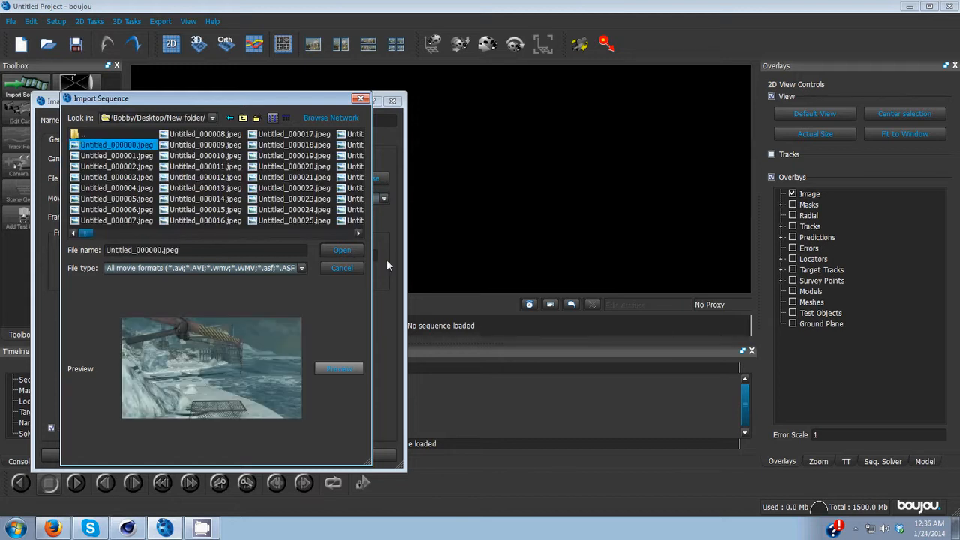
key("Return")
Step: Set the sequence's frame rate to 59.94 and apply the import settings
left_click(120, 217)
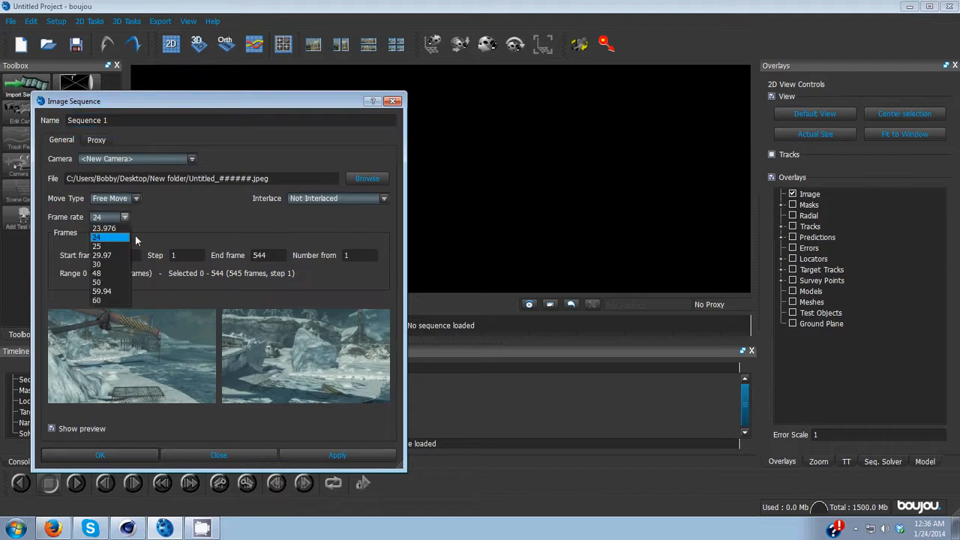
left_click(103, 291)
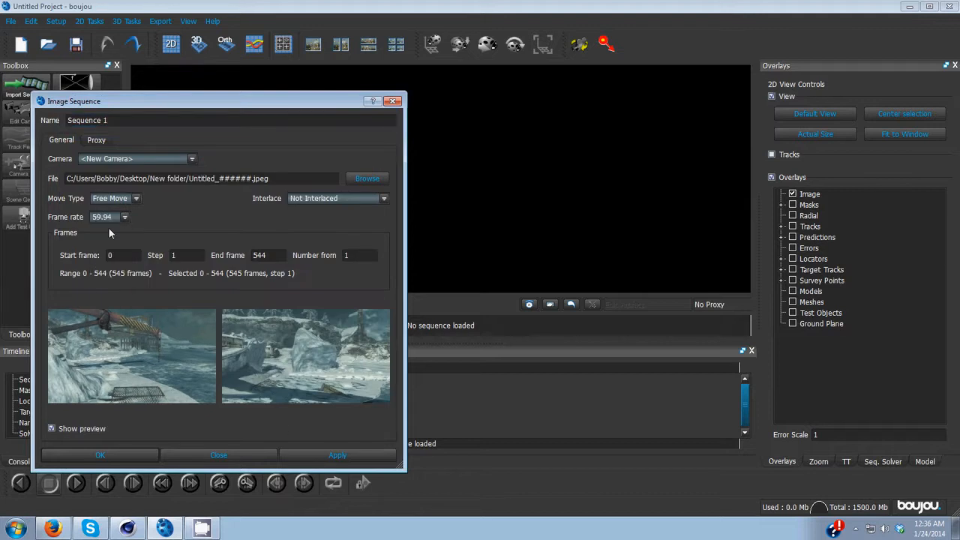
left_click(337, 455)
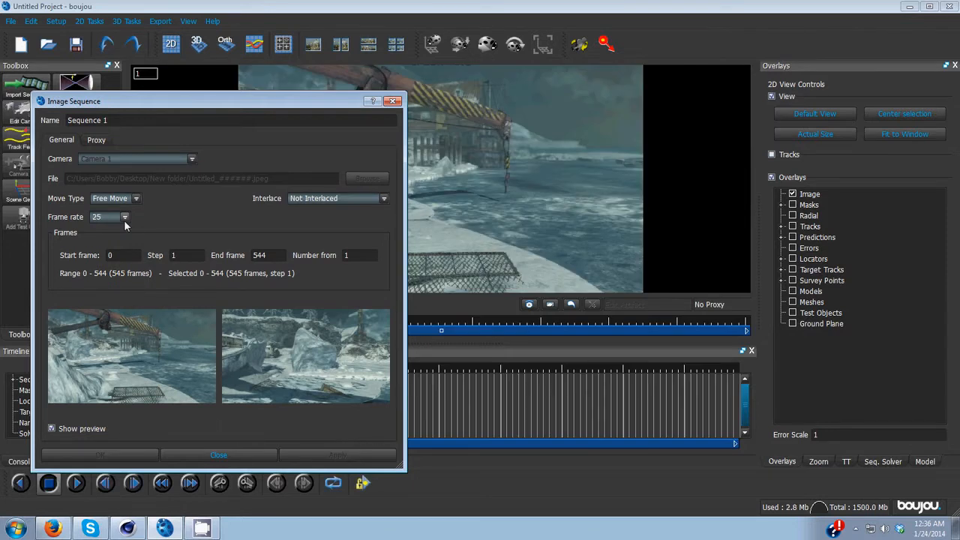
left_click(124, 217)
left_click(106, 293)
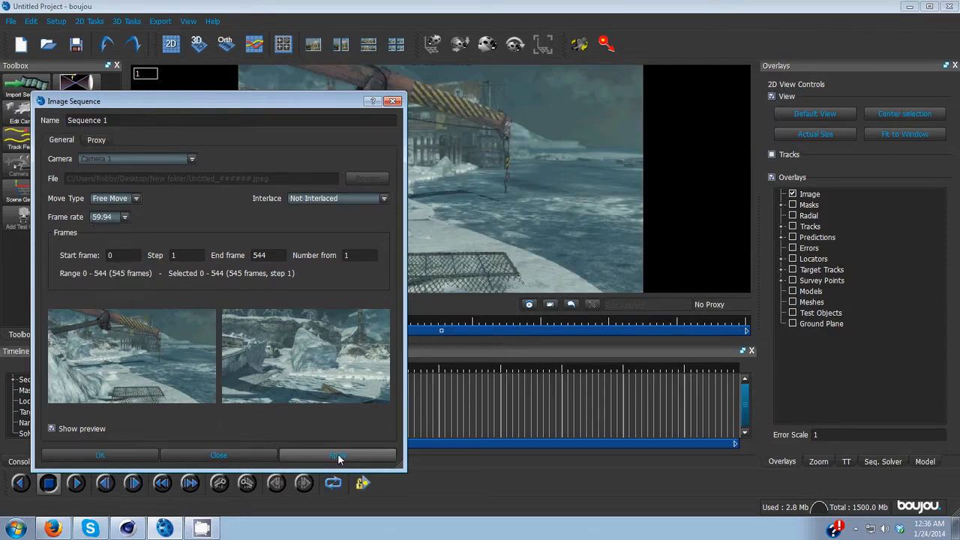
left_click(338, 455)
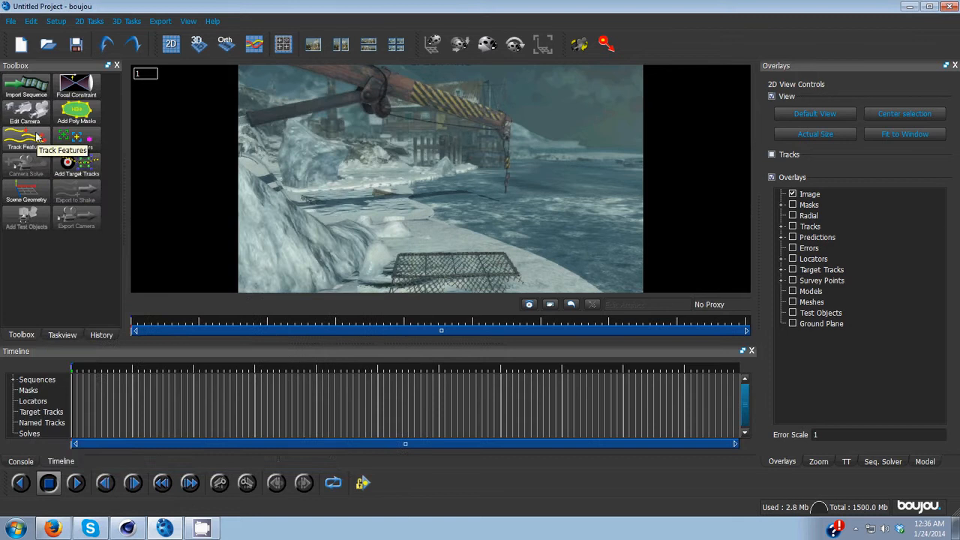
Step: Start feature tracking on all frames of Sequence 1
left_click(36, 137)
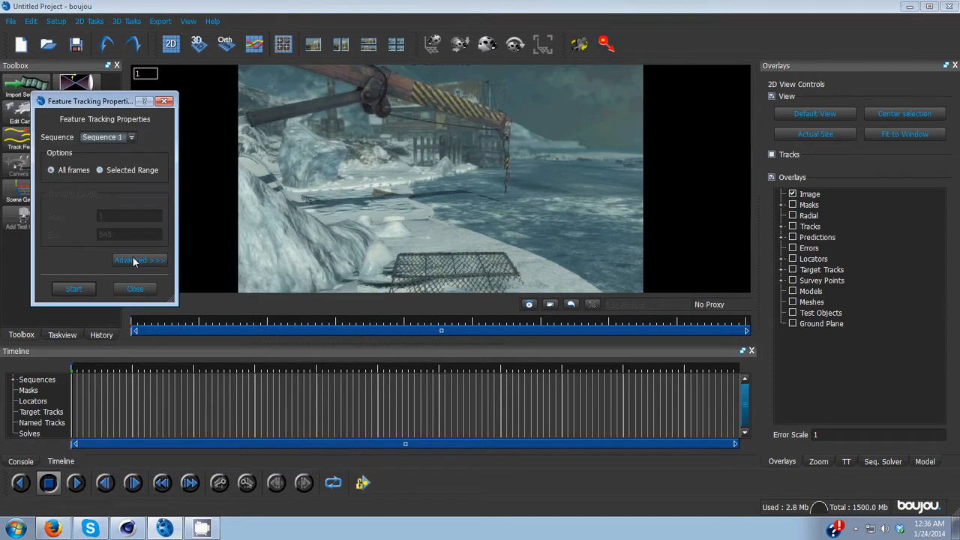
left_click(74, 289)
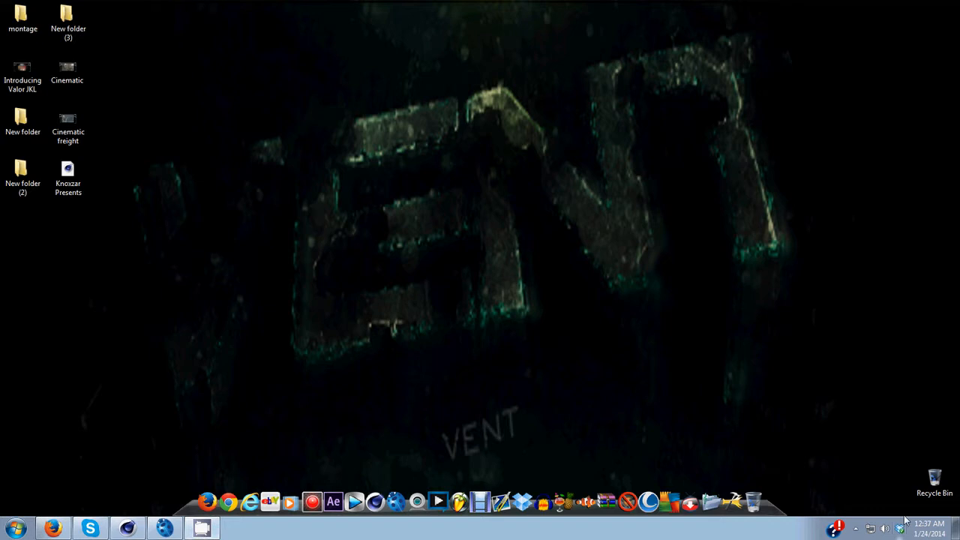
left_click(856, 529)
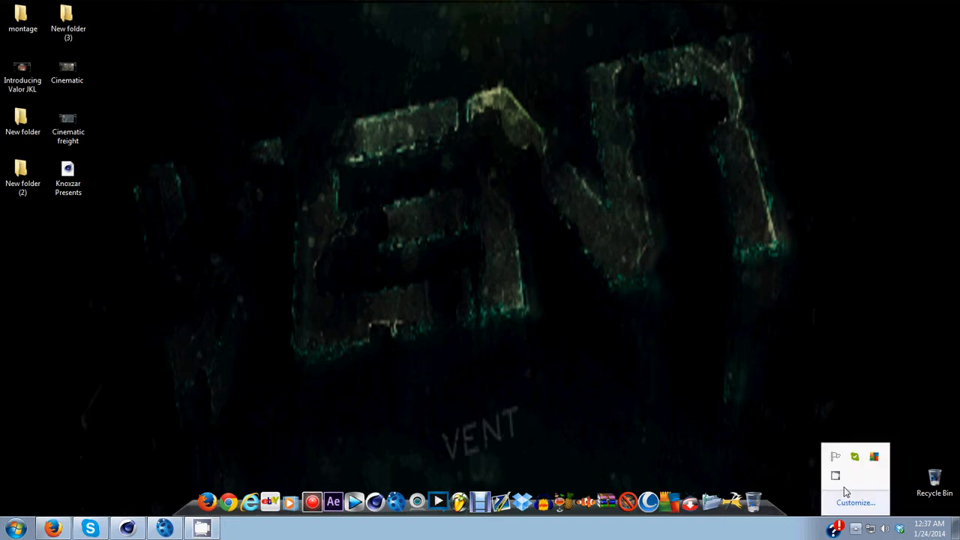
right_click(837, 476)
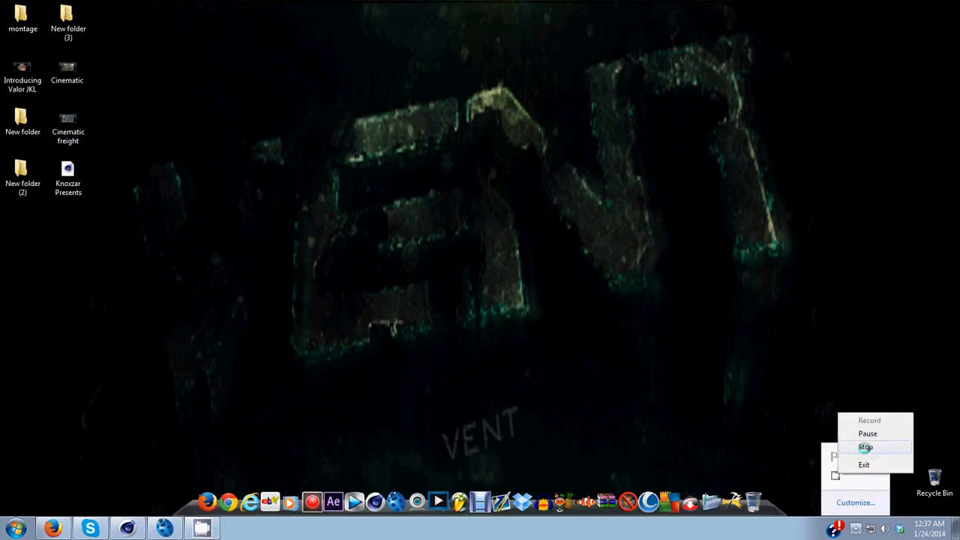
left_click(865, 447)
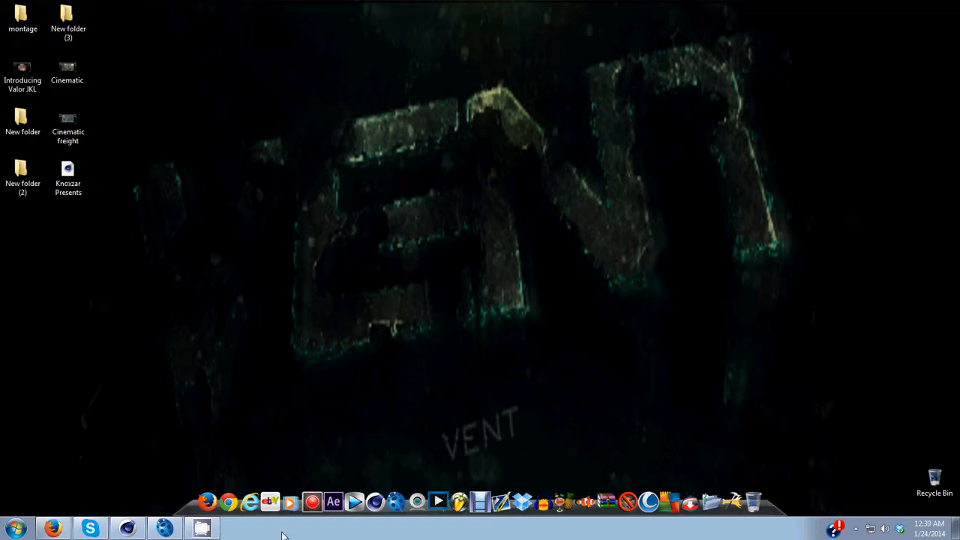
left_click(173, 529)
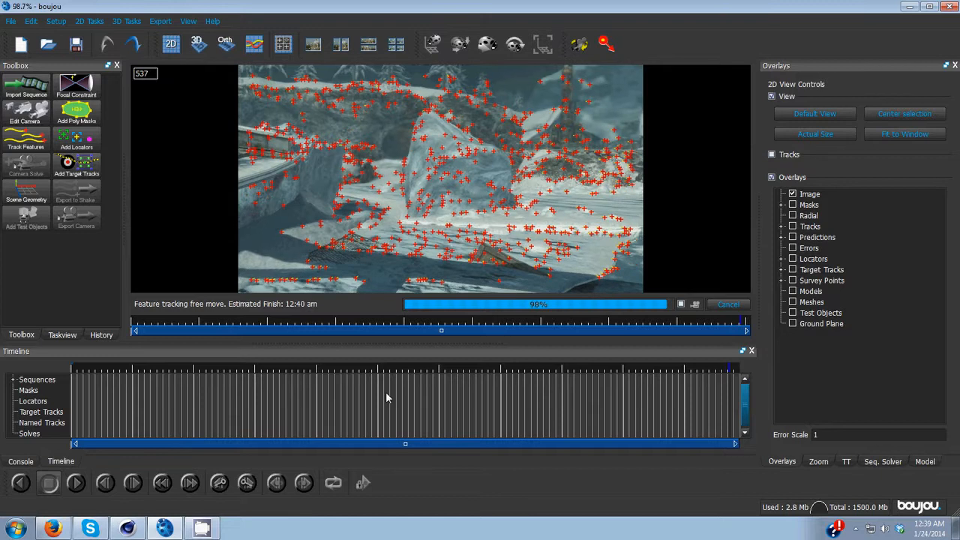
left_click(857, 529)
right_click(837, 477)
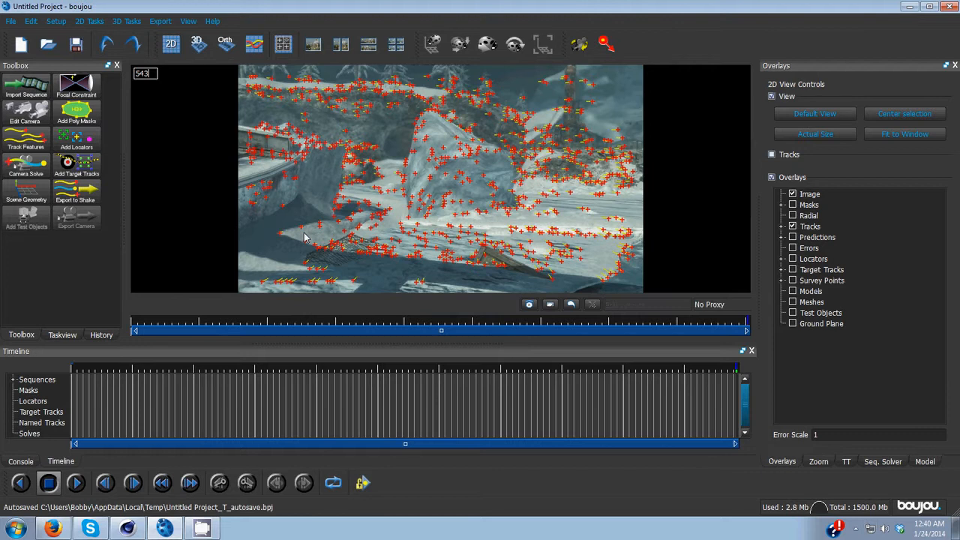
Step: Run a camera solve on all frames with camera path smoothness optimization enabled
left_click(43, 167)
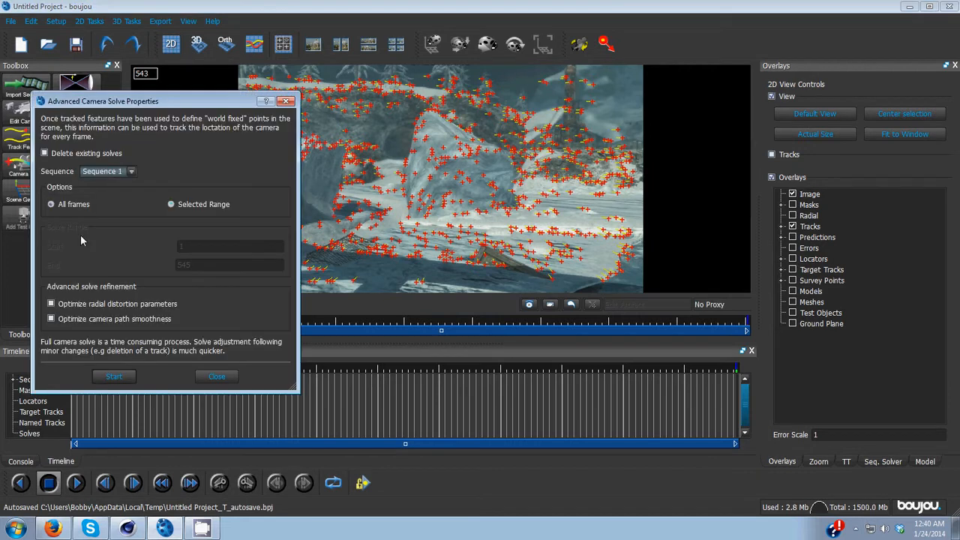
left_click(108, 323)
left_click(113, 377)
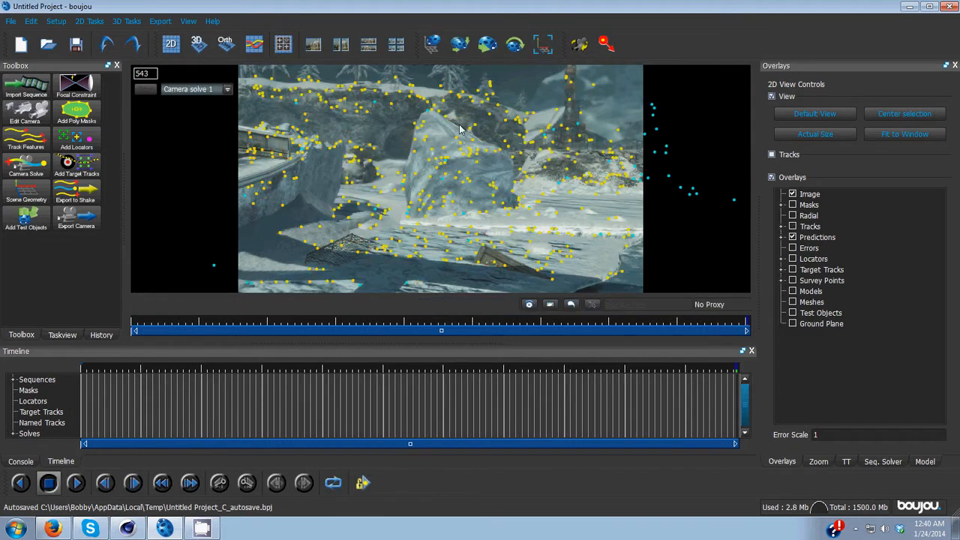
Step: At frame 219, add an x-axis coordinate frame hint in Scene Geometry and connect it to two selected tracks
mouse_move(746, 324)
left_mouse_down()
mouse_move(334, 323)
mouse_move(417, 318)
mouse_move(303, 308)
mouse_move(391, 321)
mouse_move(379, 320)
left_mouse_up()
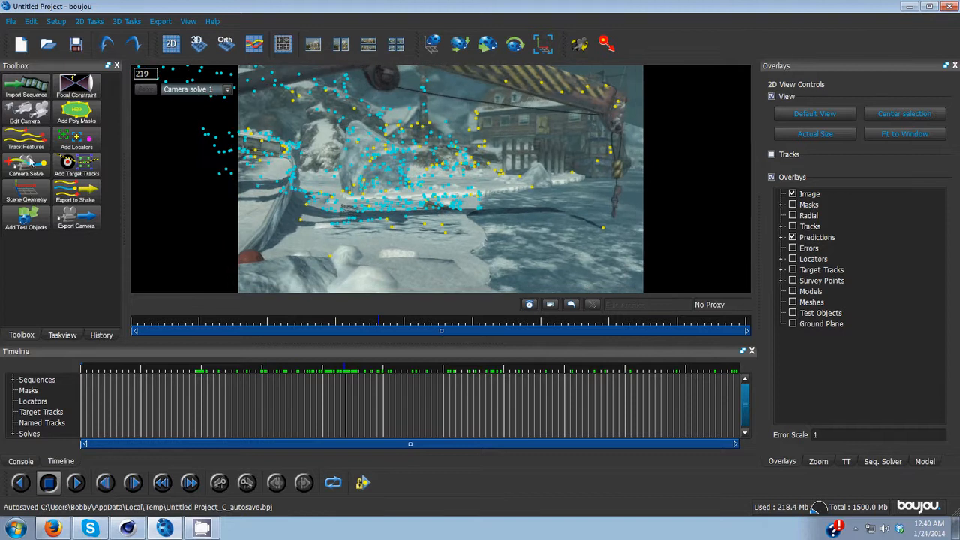
left_click(28, 187)
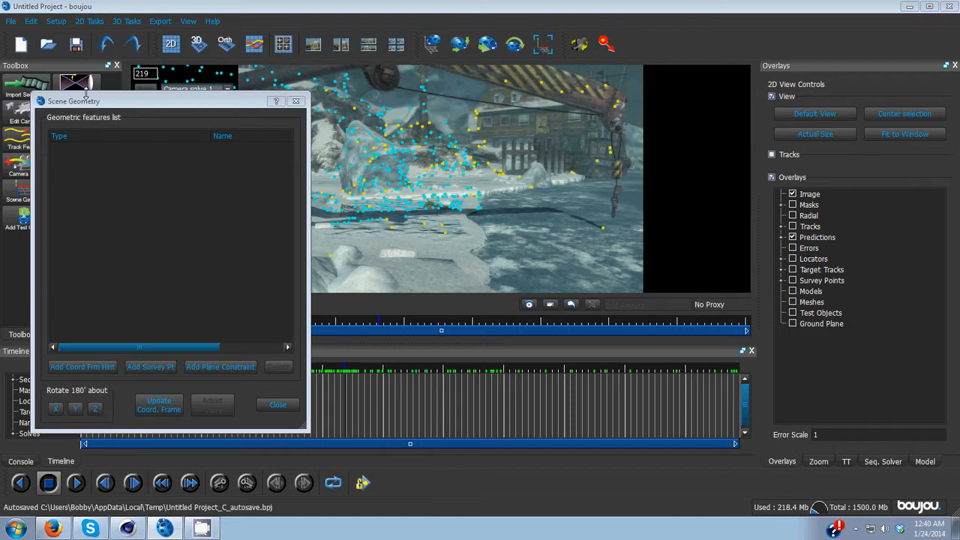
left_click_drag(86, 101, 730, 43)
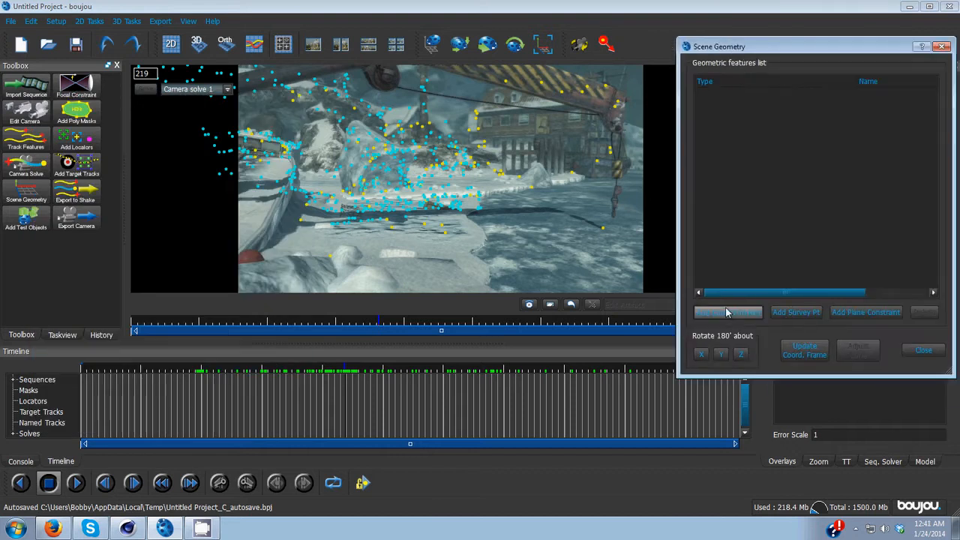
left_click(727, 312)
left_click(874, 268)
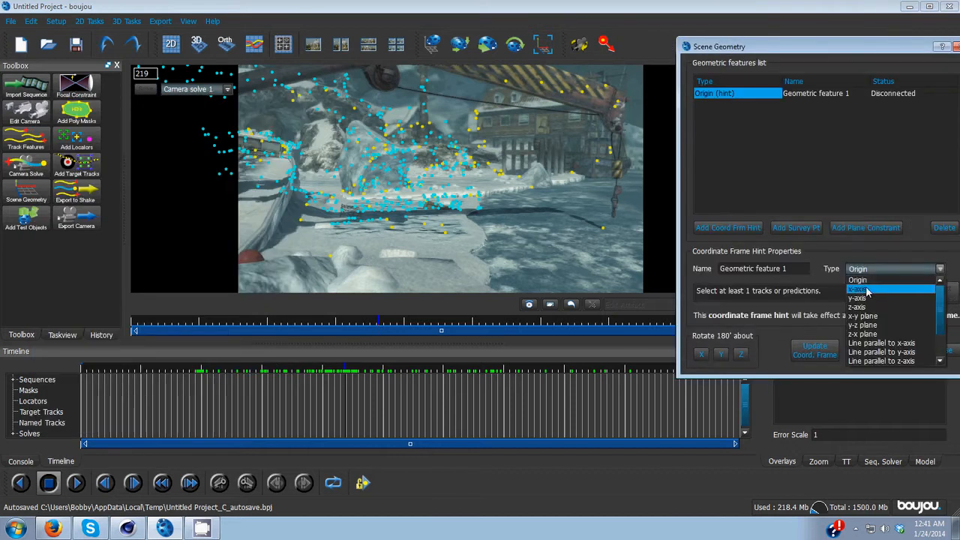
left_click(868, 292)
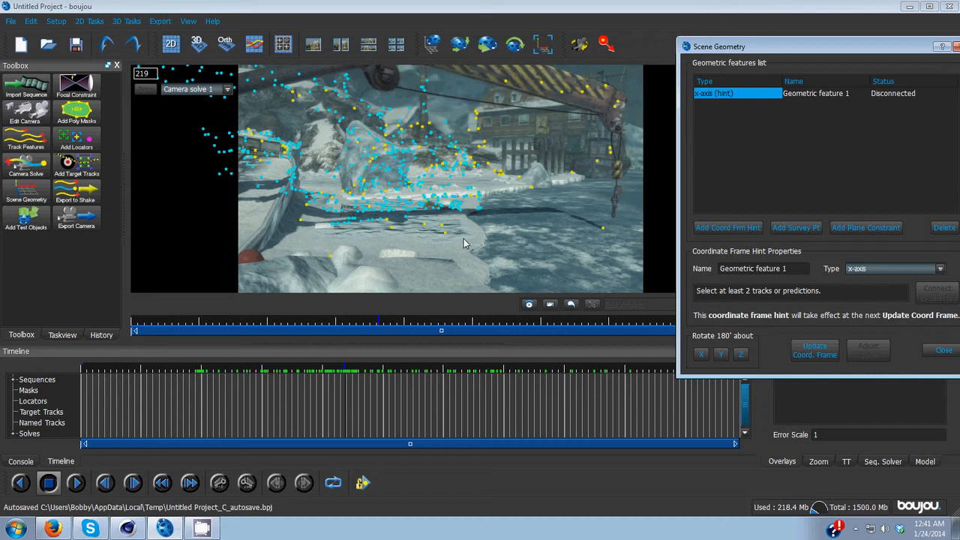
left_click(448, 231)
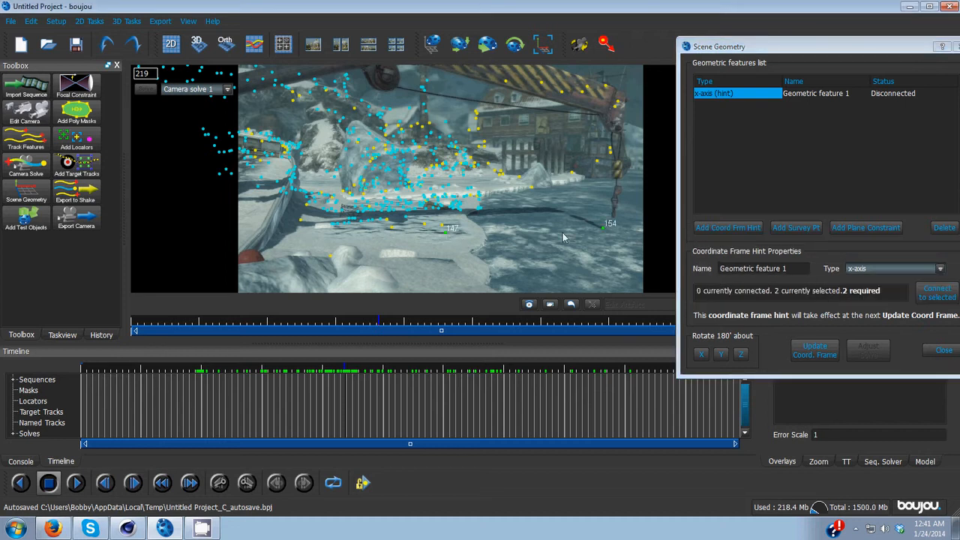
left_click(938, 293)
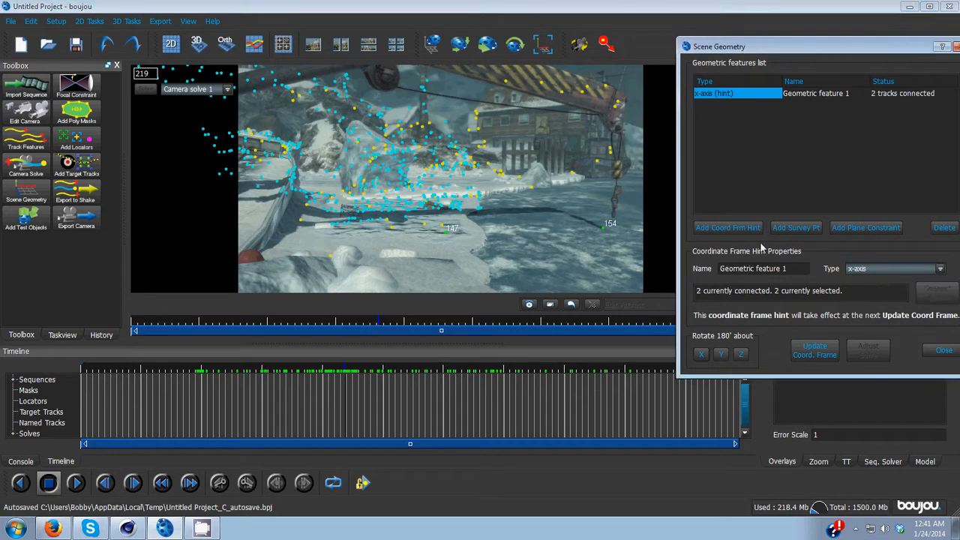
Step: Add a z-axis coordinate frame hint connected to two selected tracks, then update the coordinate frame
left_click(728, 228)
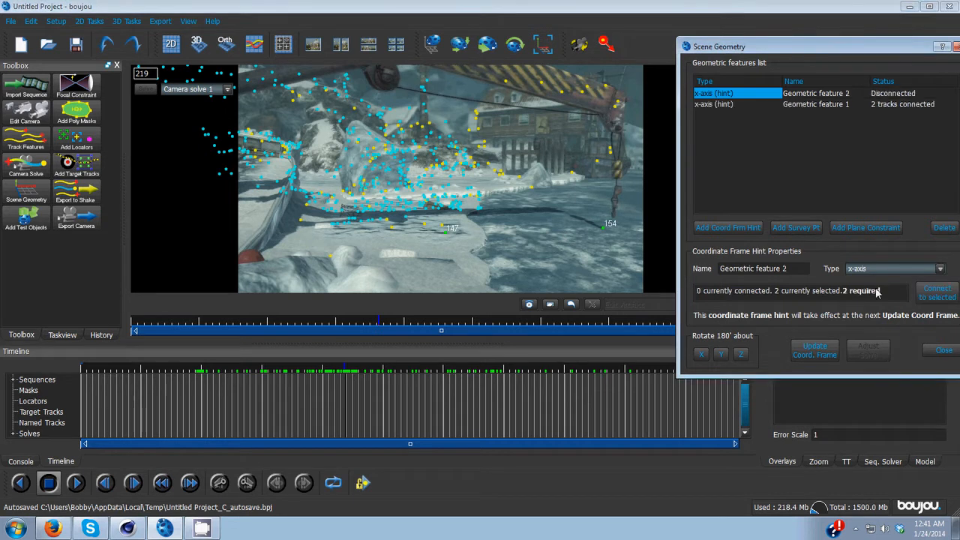
left_click(886, 269)
left_click(874, 308)
left_click(446, 233)
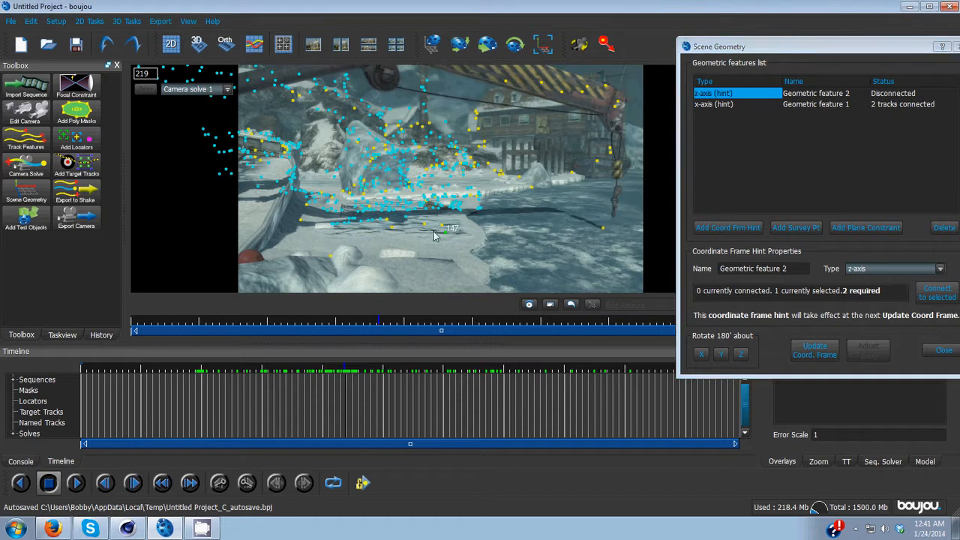
left_click(429, 225, "ctrl")
left_click(935, 295)
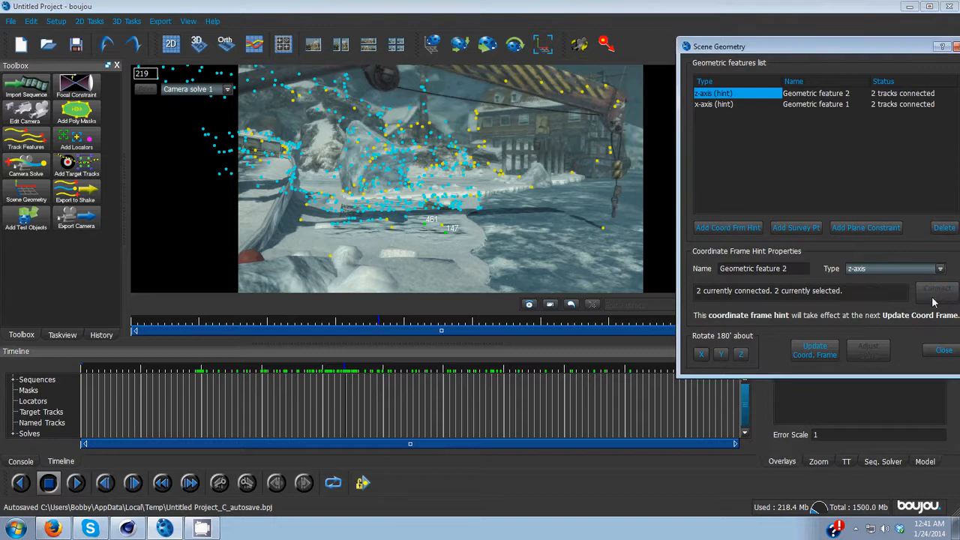
left_click(824, 352)
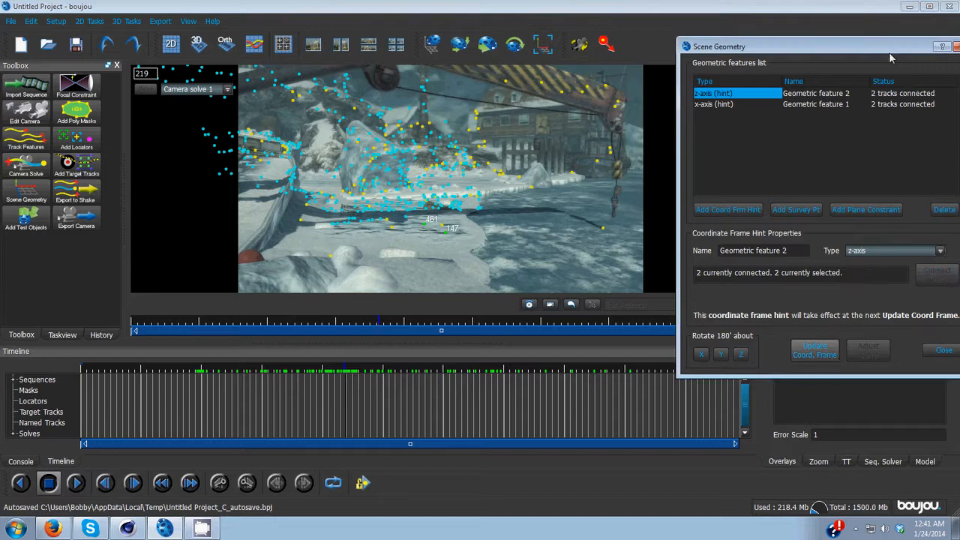
Step: Add a default Ladybird test object to the tracked scene and scrub the timeline to check its placement
left_click_drag(891, 58, 842, 59)
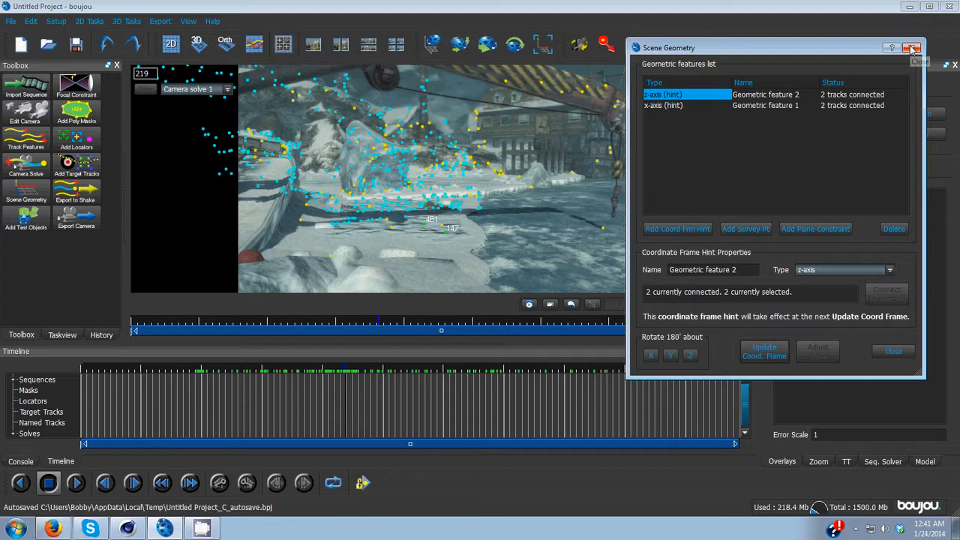
left_click(913, 49)
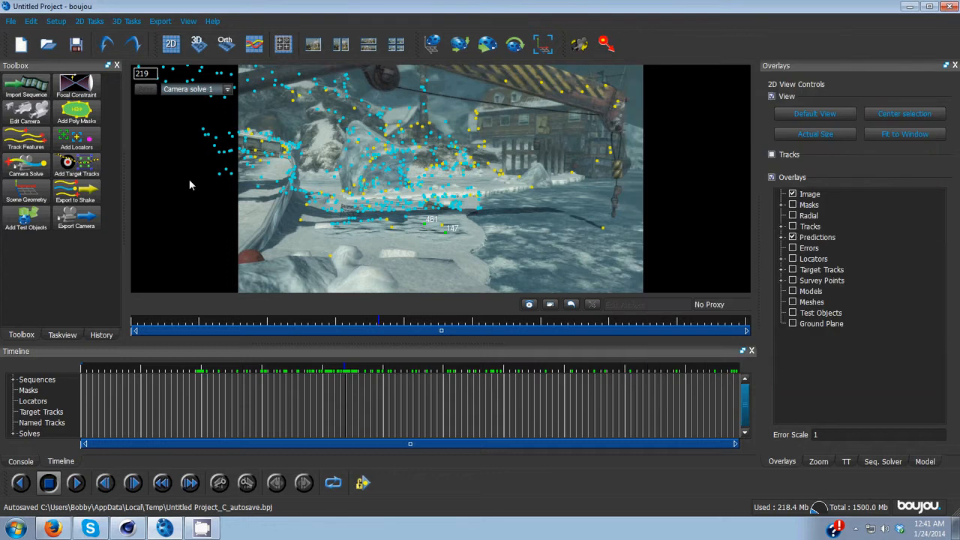
left_click(25, 218)
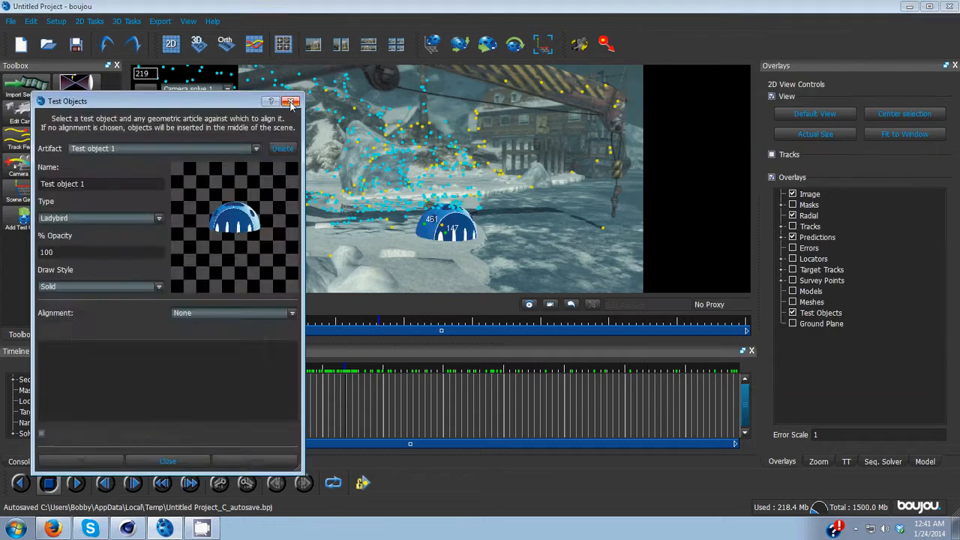
left_click(292, 102)
left_click_drag(390, 326, 530, 323)
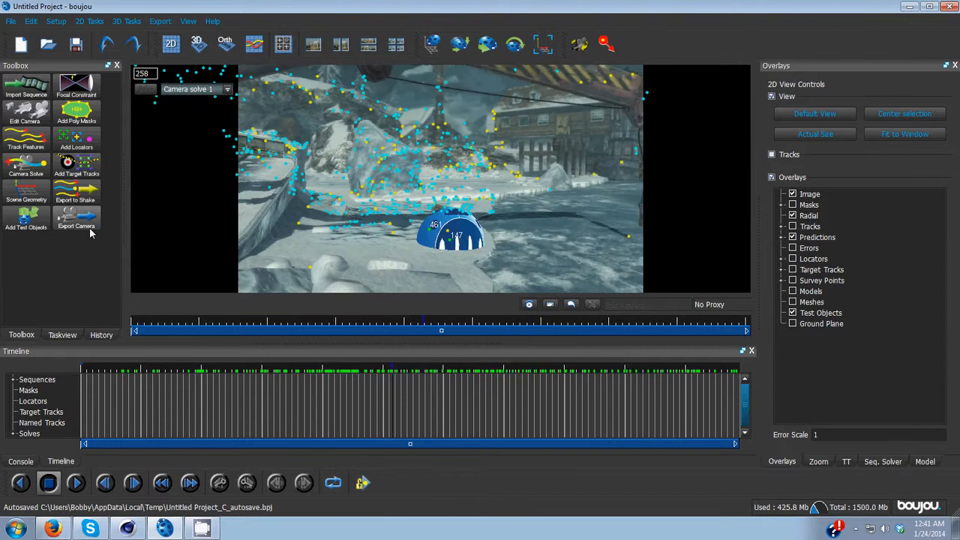
Step: Configure a camera export as Cinema 4D (*.c4d) with the scene scaled by 100, then cancel the export
left_click(90, 230)
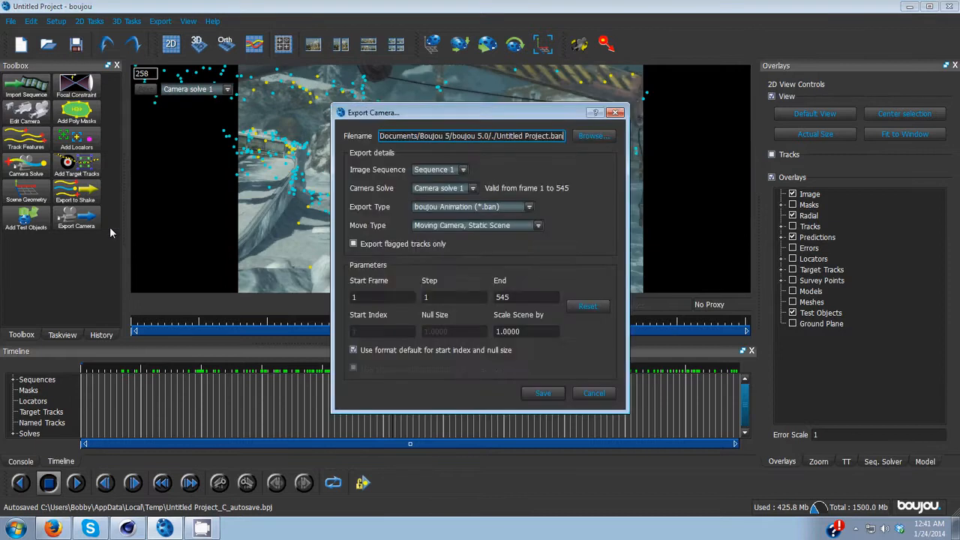
left_click(483, 208)
left_click(473, 244)
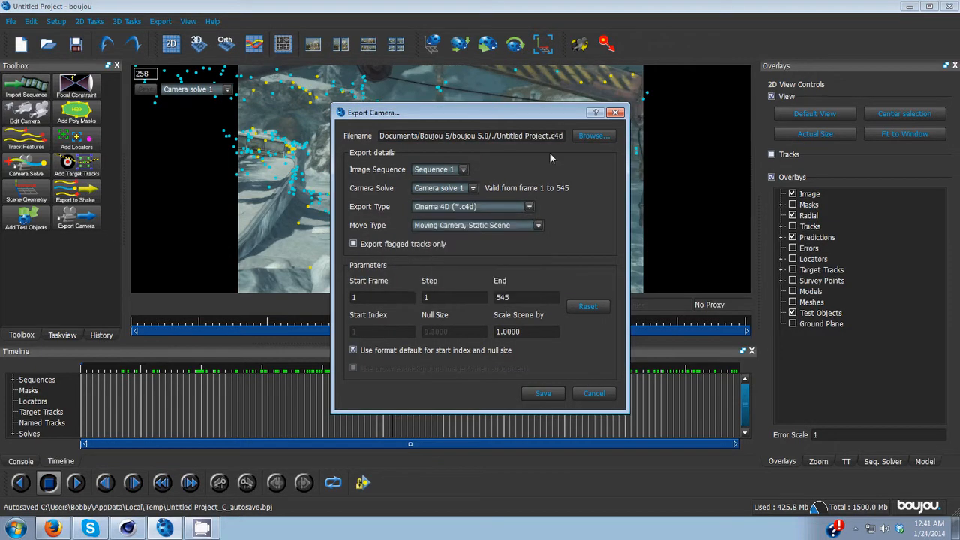
left_click(593, 136)
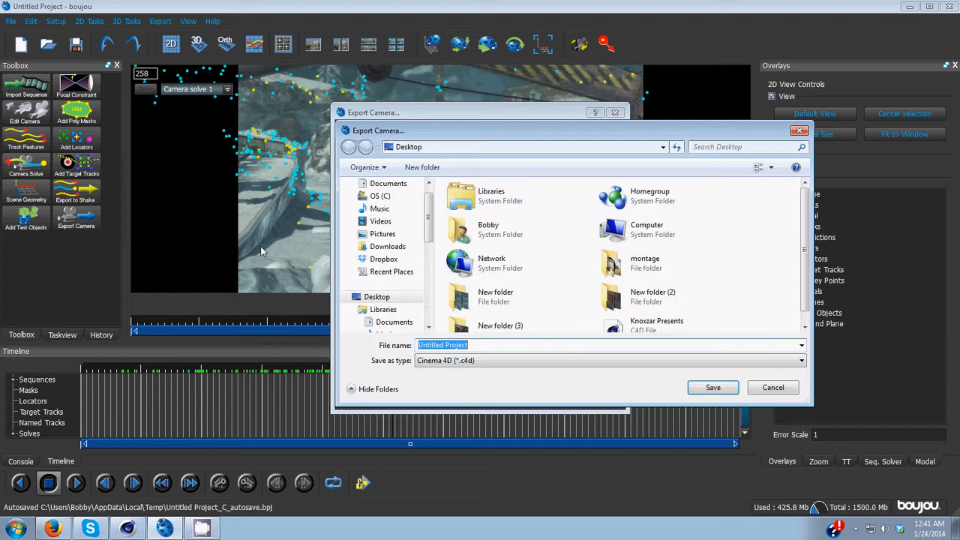
left_click(719, 390)
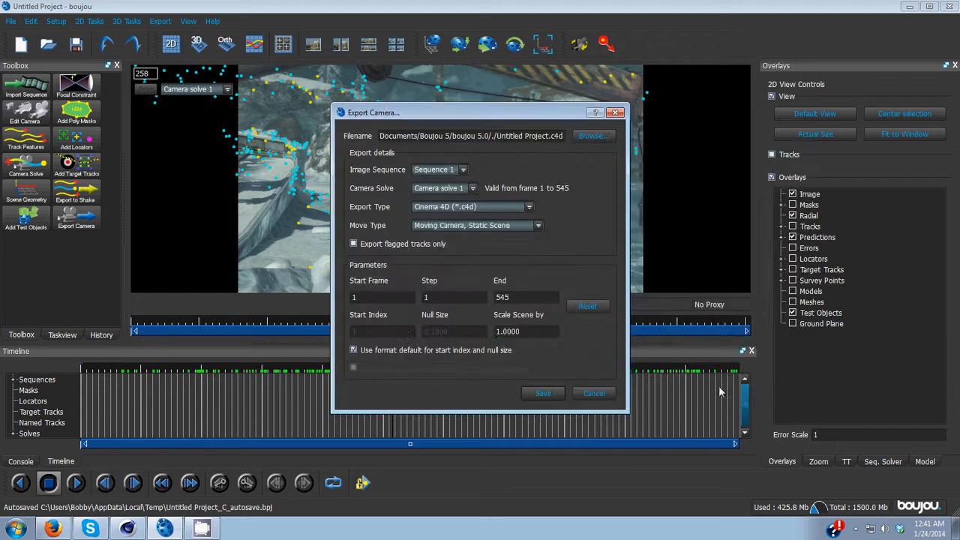
left_click_drag(534, 331, 408, 336)
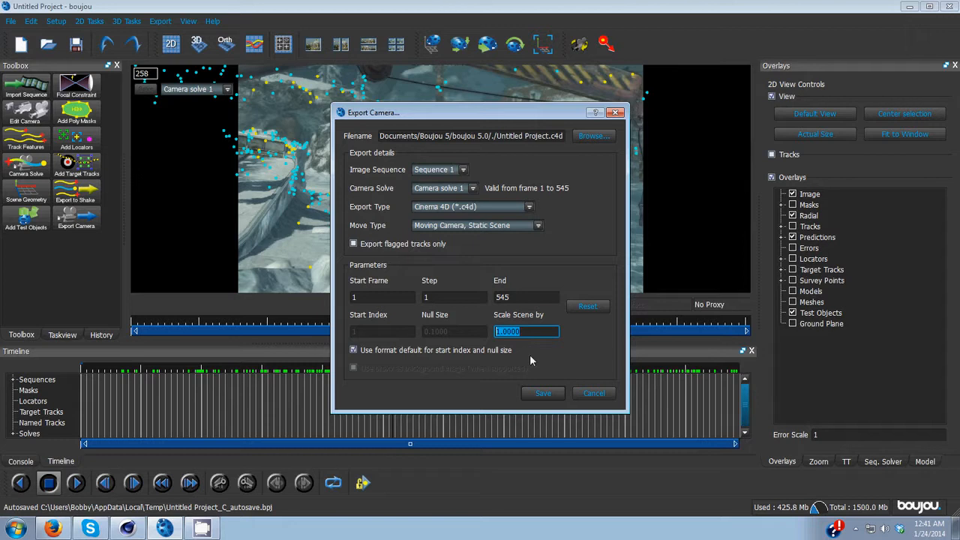
type("100")
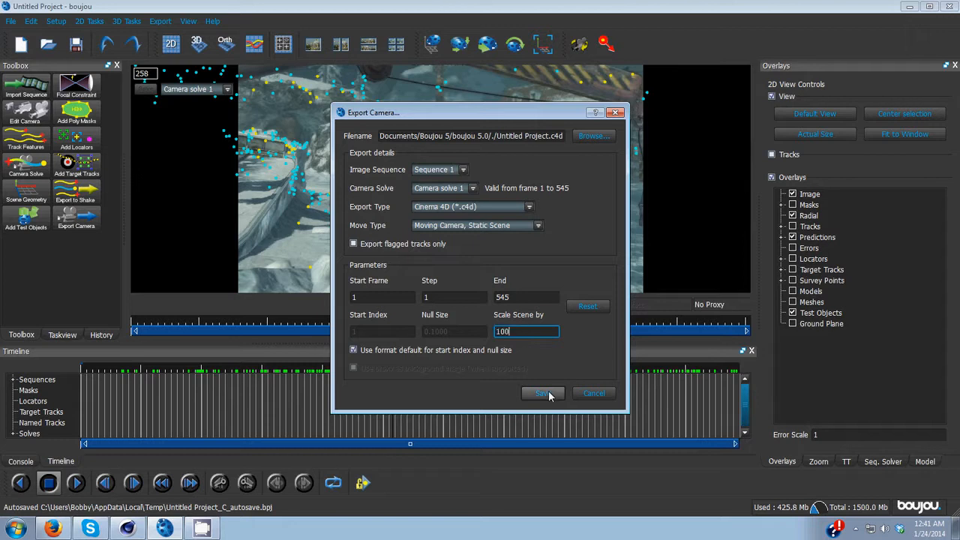
left_click(589, 394)
Step: Close boujou without saving changes and switch to the already open Knoxzar Presents project in Cinema 4D
left_click(951, 6)
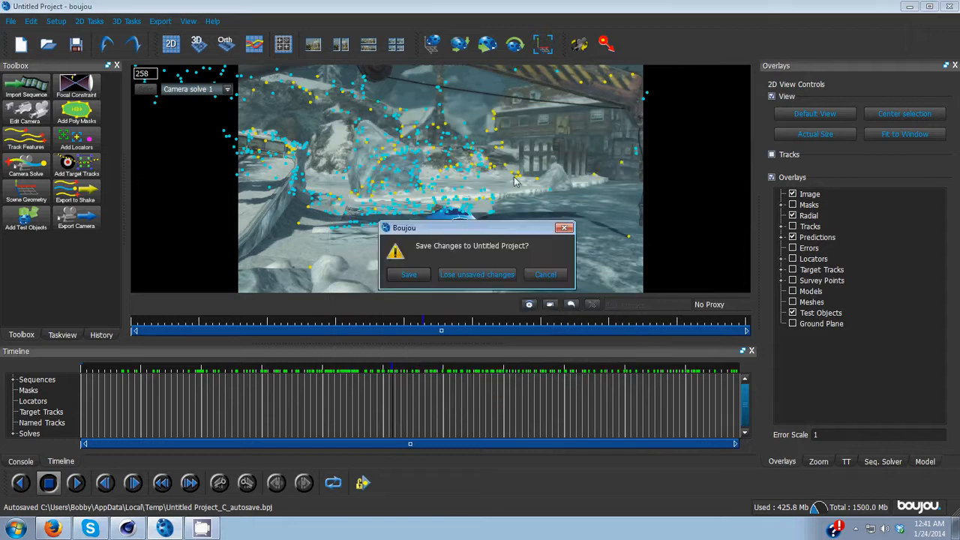
left_click(467, 276)
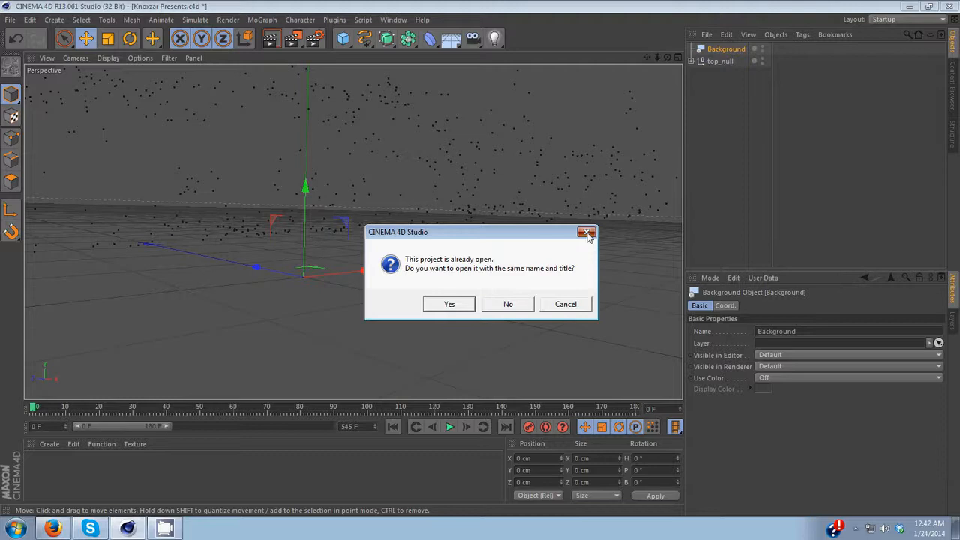
left_click(586, 233)
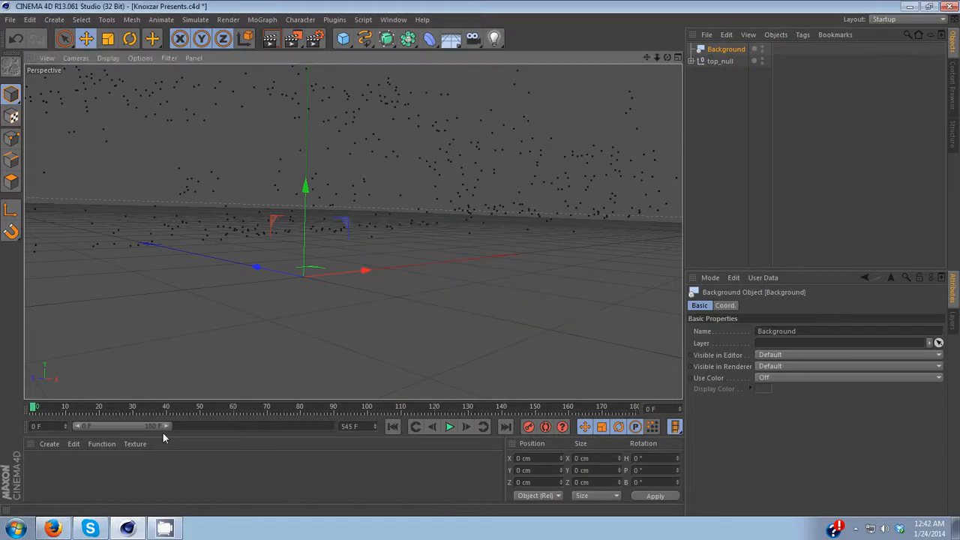
Step: Extend the timeline preview range to the full 545 frames
left_click_drag(165, 427, 358, 426)
left_click_drag(451, 39, 455, 49)
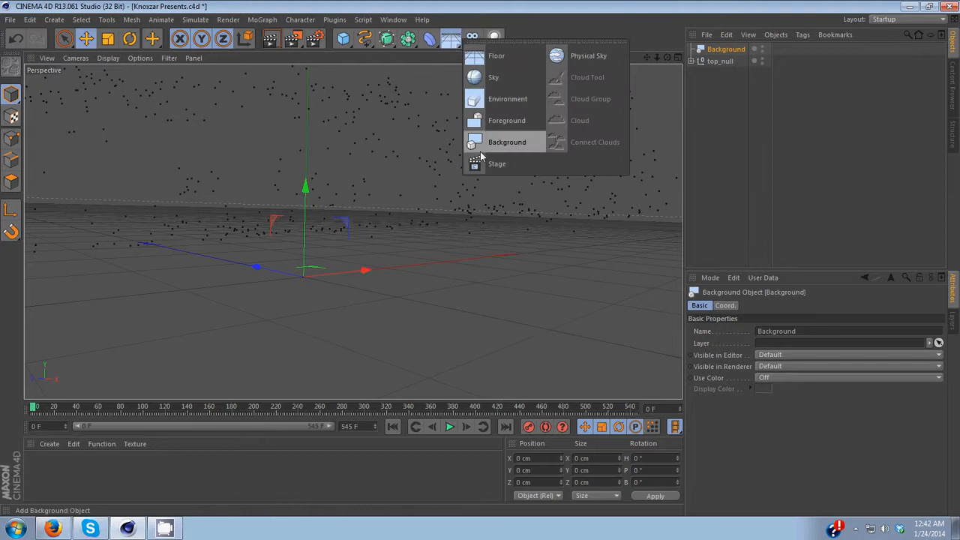
Step: Create a new material and disable its Specular channel in the Material Editor
double_click(49, 464)
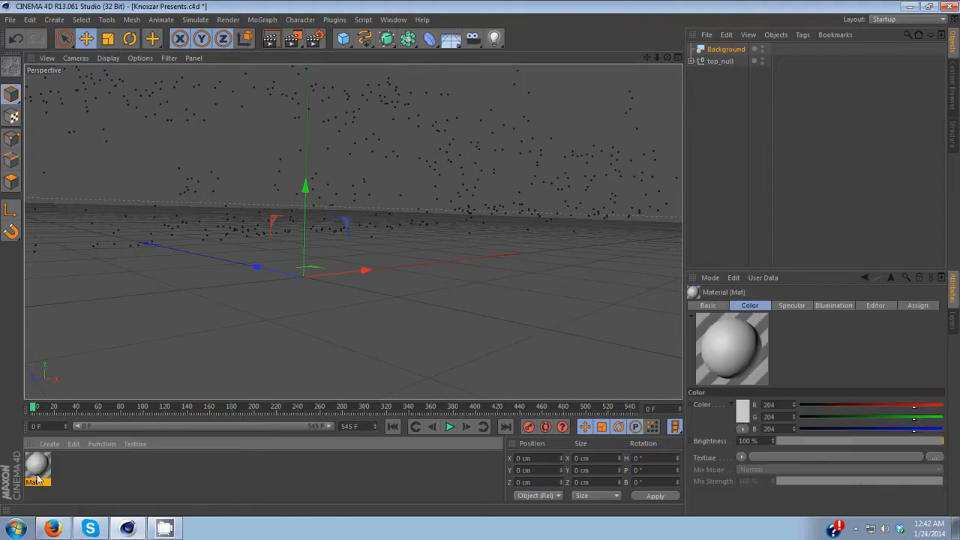
double_click(38, 477)
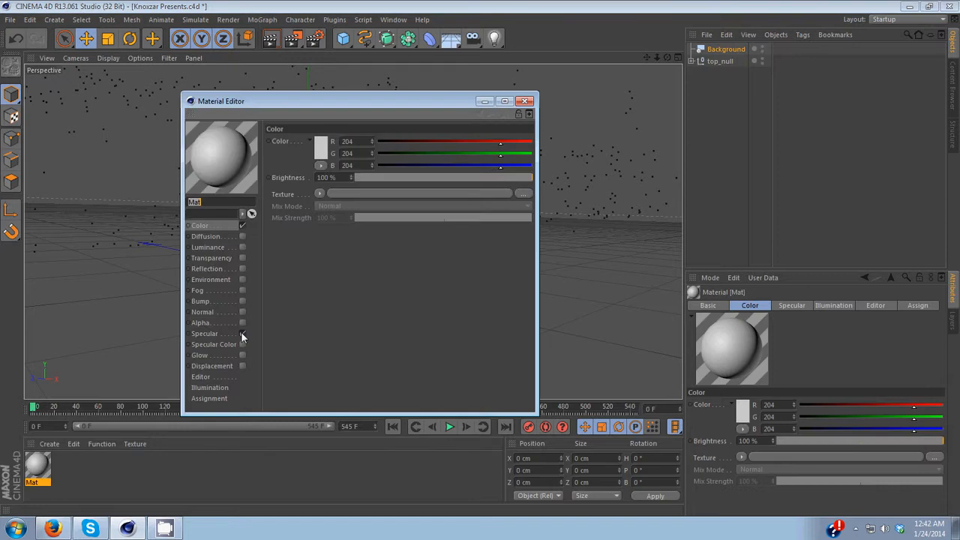
left_click(242, 333)
Step: Load Untitled_000000 from the Desktop's New folder as the material's color texture without copying it to the project
left_click(320, 194)
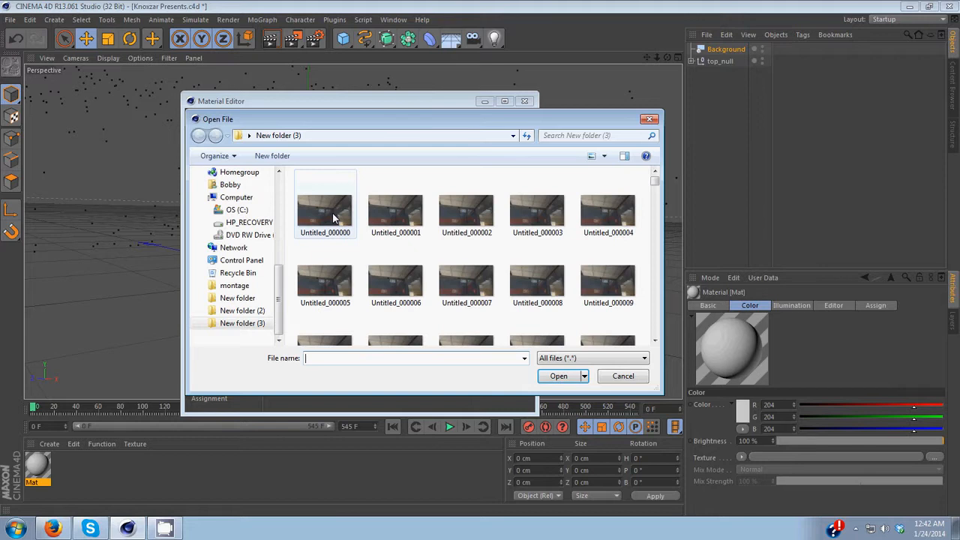
left_click(234, 248)
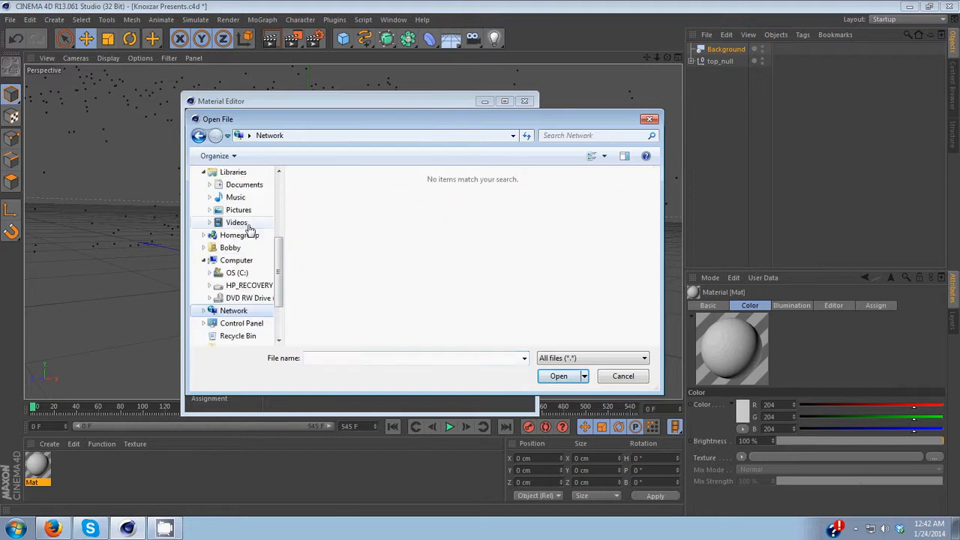
scroll(244, 210, "up", 1)
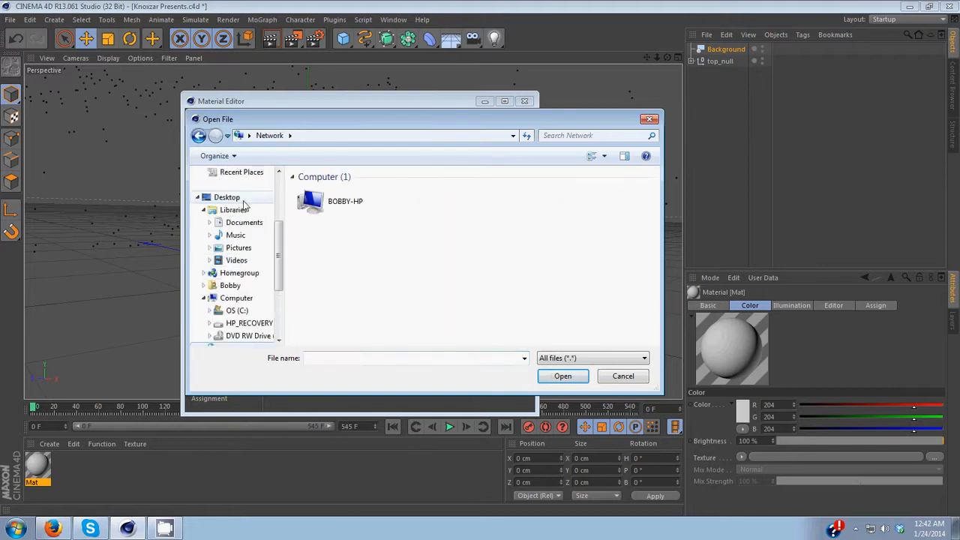
left_click(238, 198)
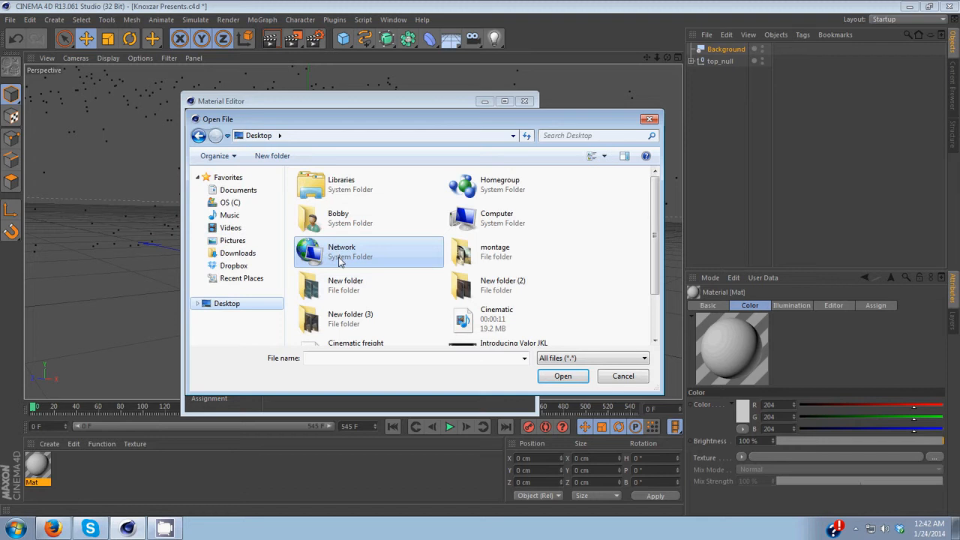
double_click(375, 299)
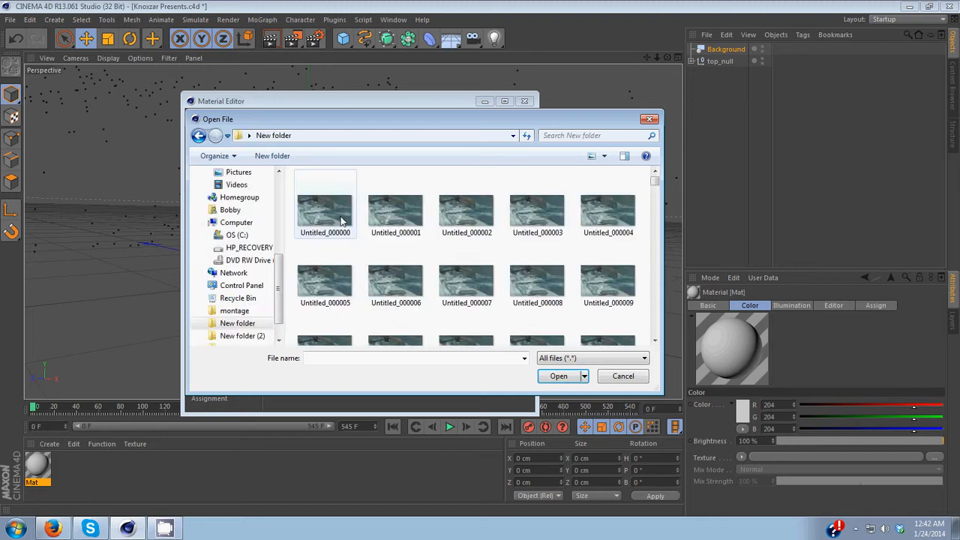
left_click(342, 220)
left_click(559, 377)
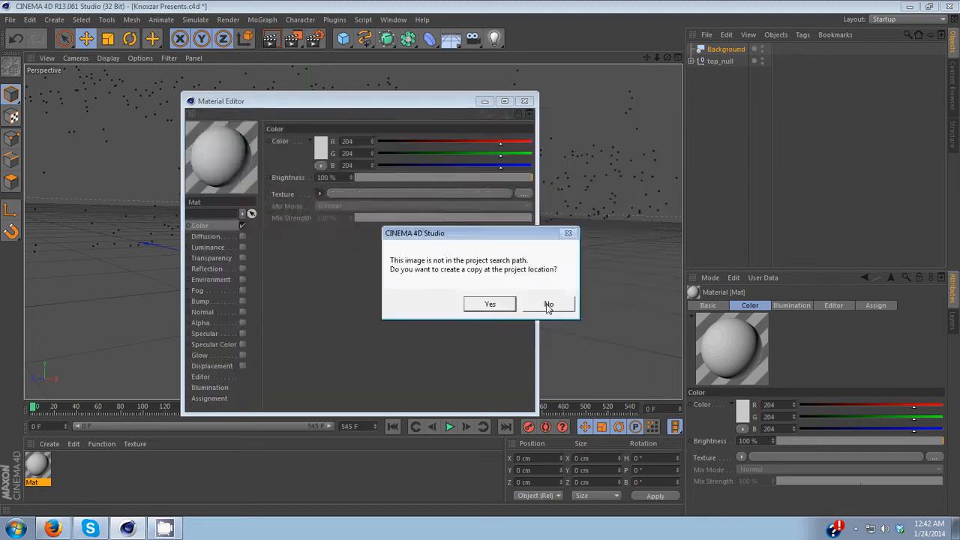
left_click(549, 305)
Step: Review the texture's Animation settings and close the Material Editor
left_click(335, 221)
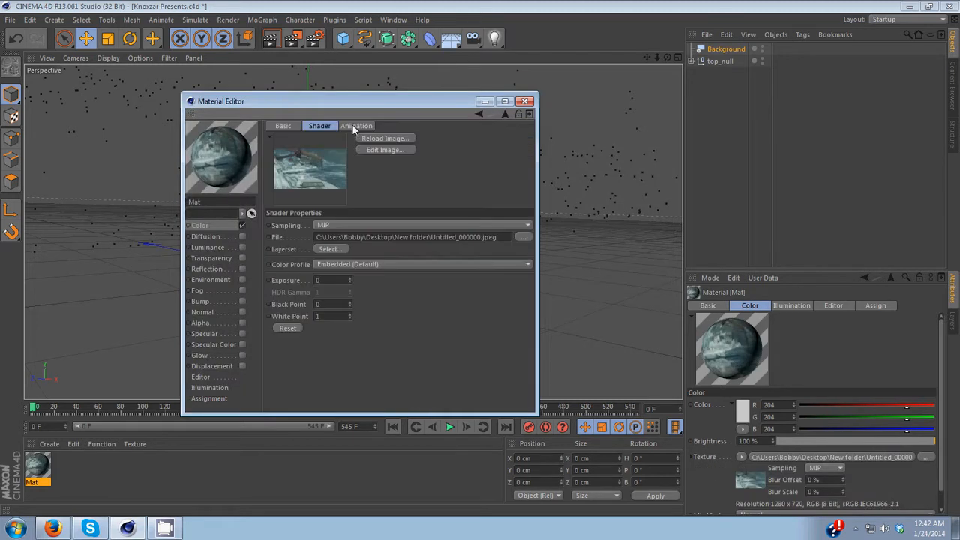
left_click(355, 126)
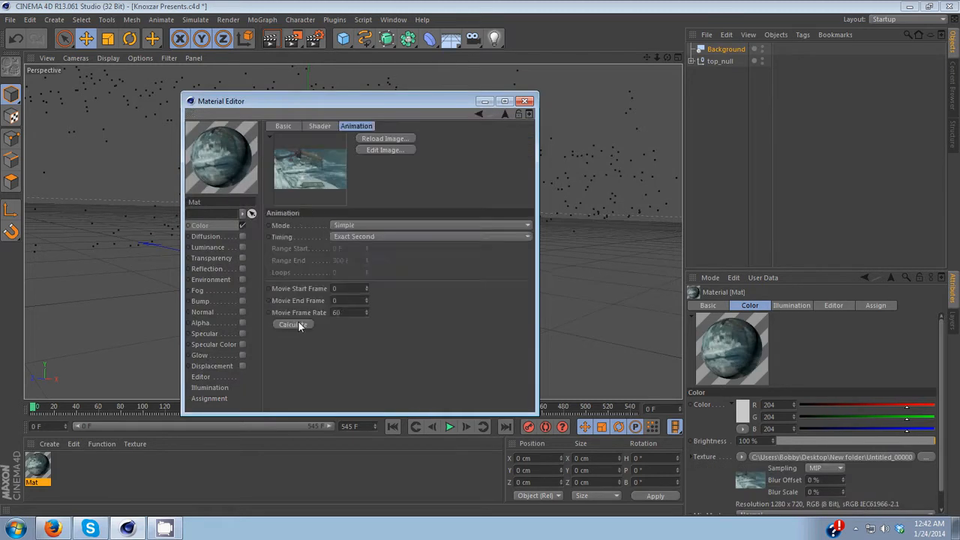
left_click(526, 100)
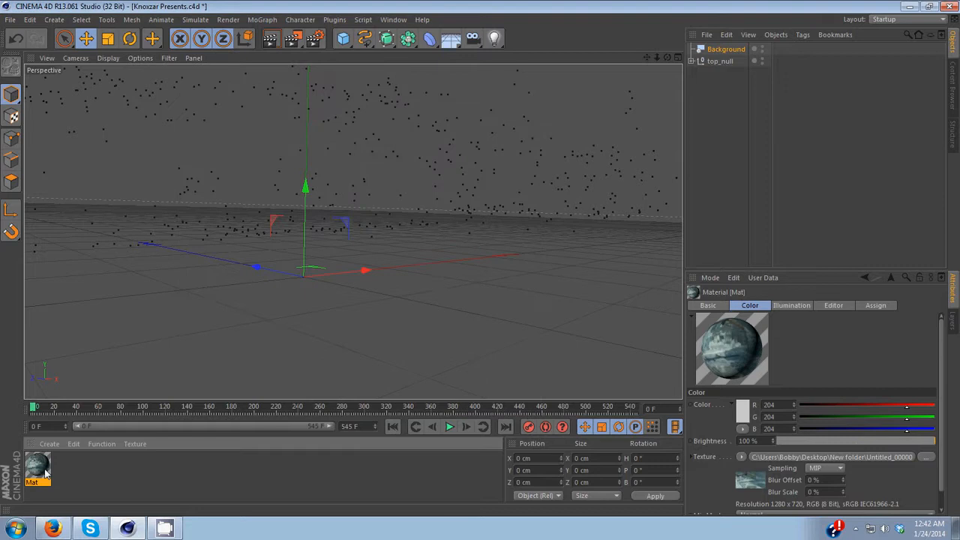
Step: Apply the material to the Background object and scrub the timeline to frame 205
left_click_drag(45, 473, 717, 52)
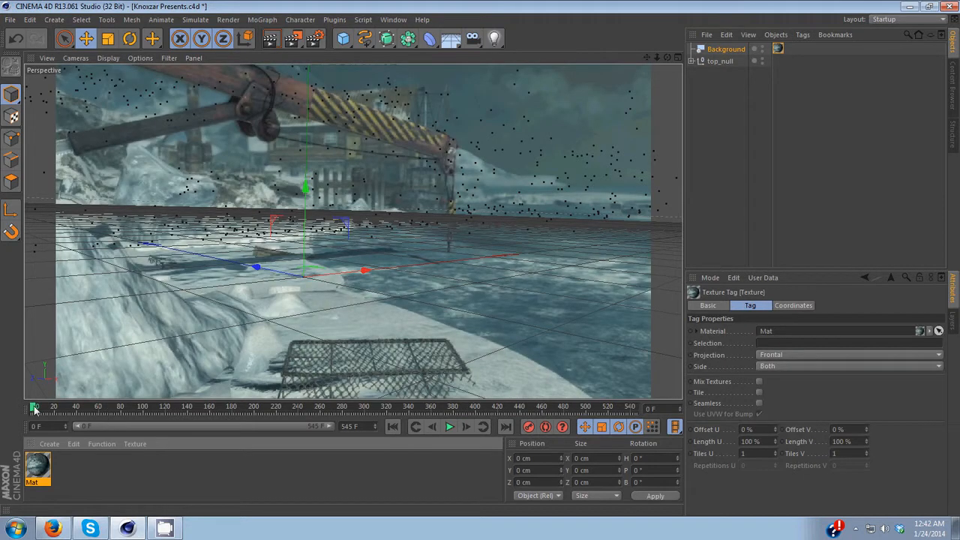
left_click_drag(34, 410, 329, 333)
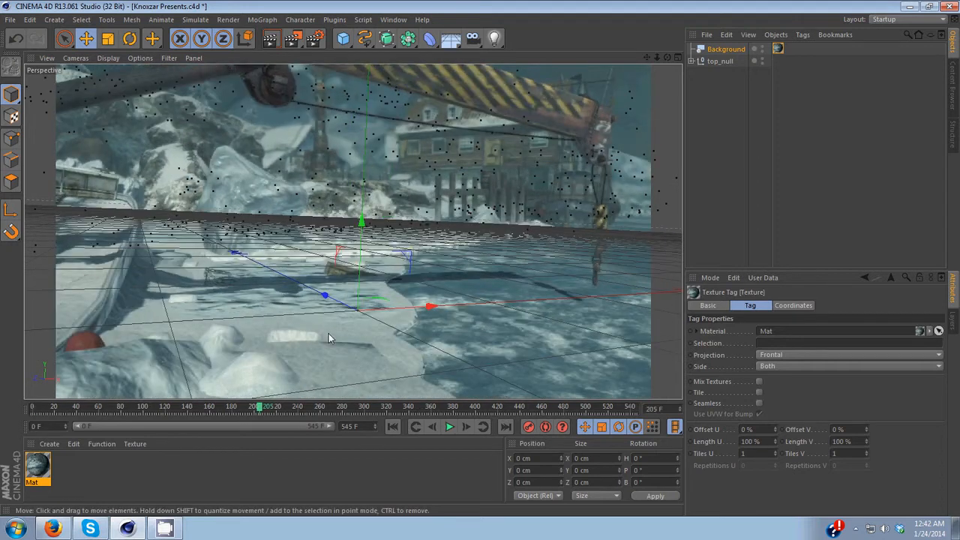
Step: Add a MoText object and set its text to "Knoxzar" and "Presents" on two lines
left_click(262, 20)
left_click(272, 159)
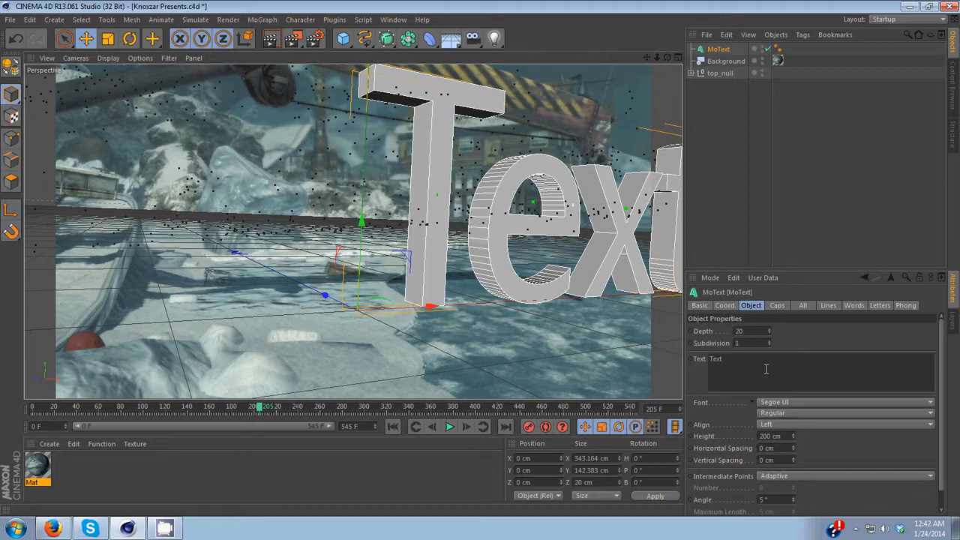
double_click(766, 368)
type("Kno")
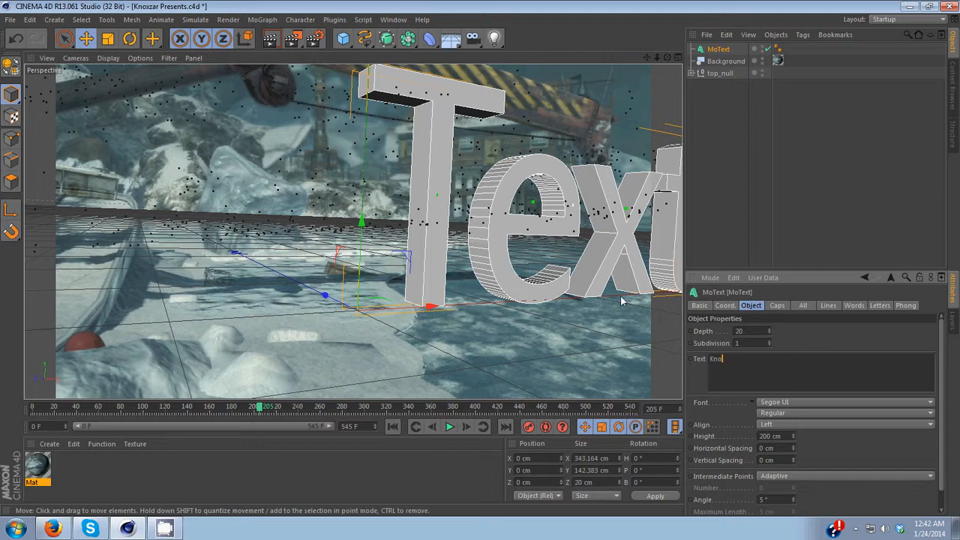
type("xzar")
key("Return")
type("Presents")
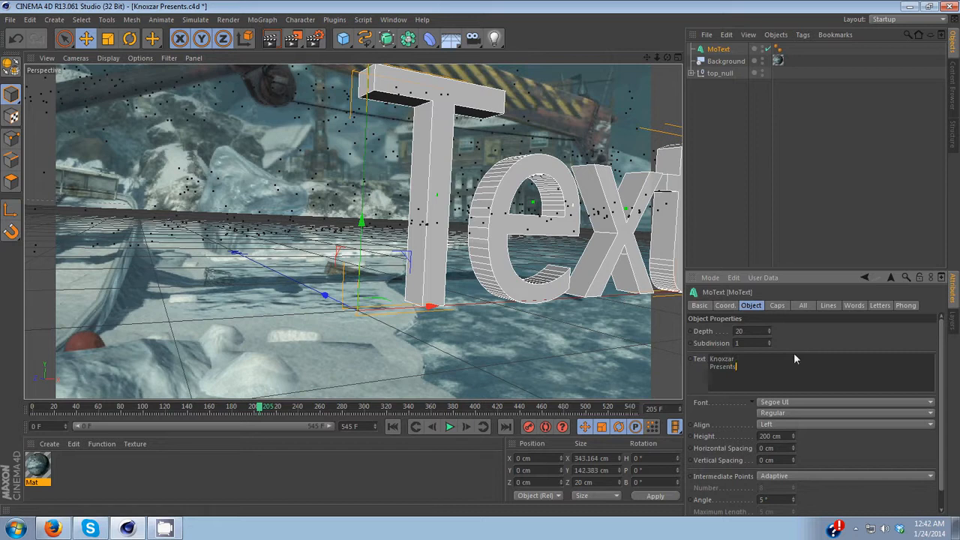
left_click(795, 354)
left_click(707, 361)
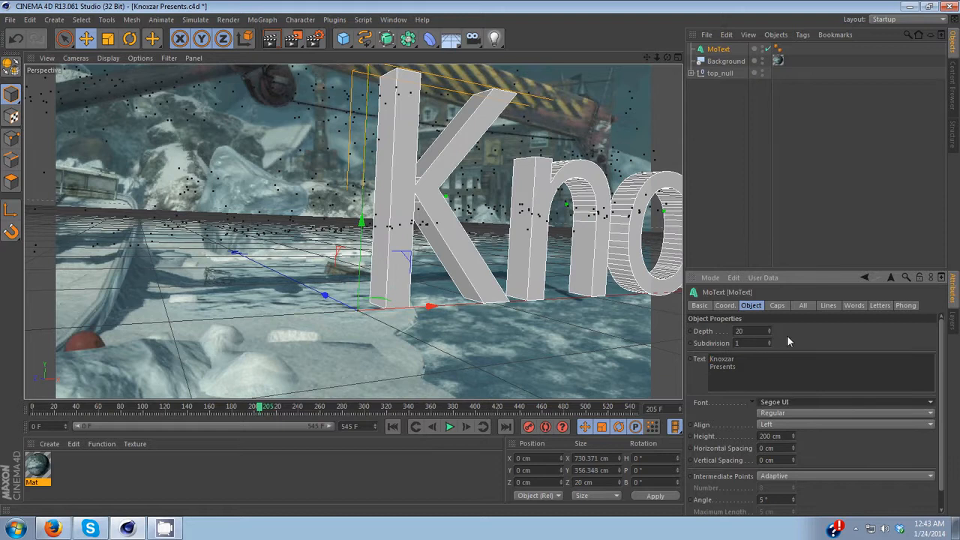
Step: Change the MoText font to TYPOGRAPH PRO
left_click(840, 402)
scroll(878, 320, "down", 10)
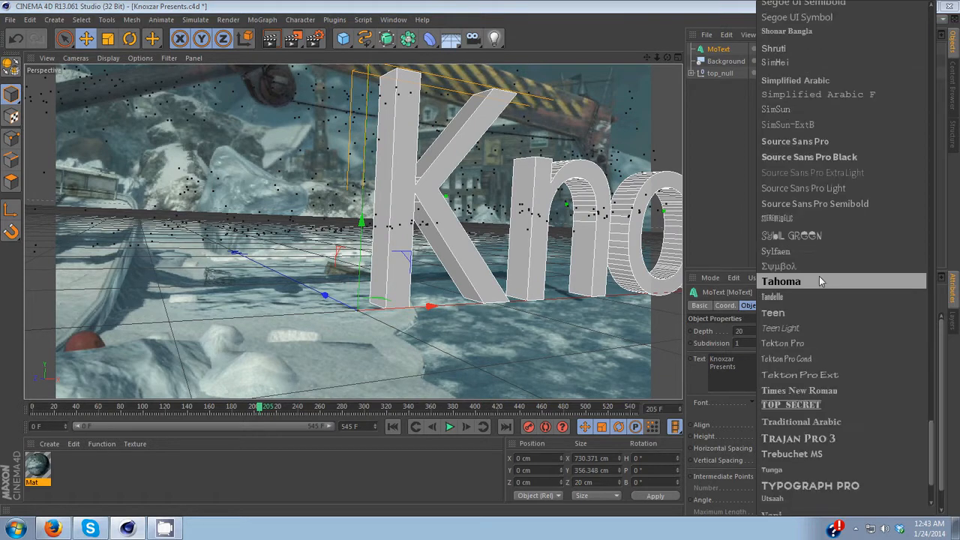
left_click(830, 486)
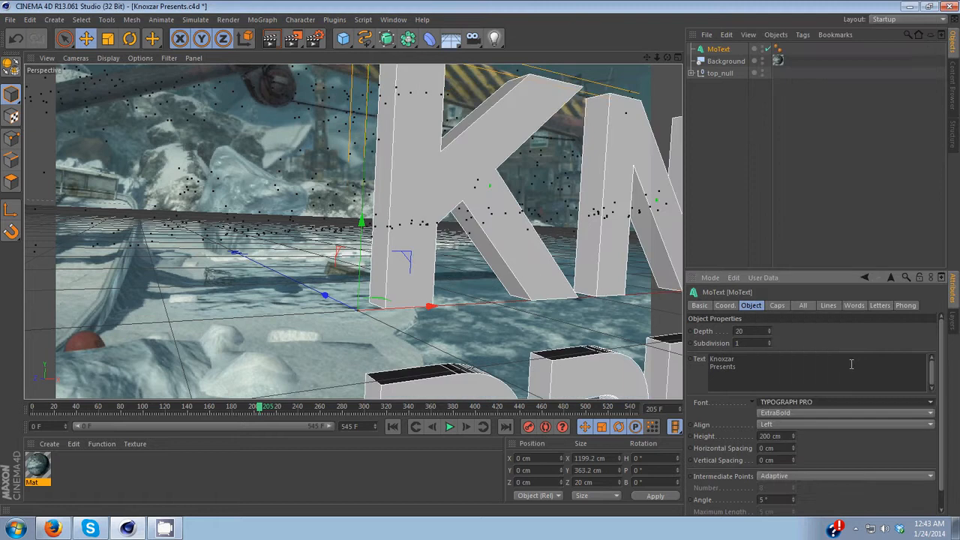
Step: Set the MoText caps so both Start and End use Fillet Cap
left_click(777, 306)
left_click(781, 331)
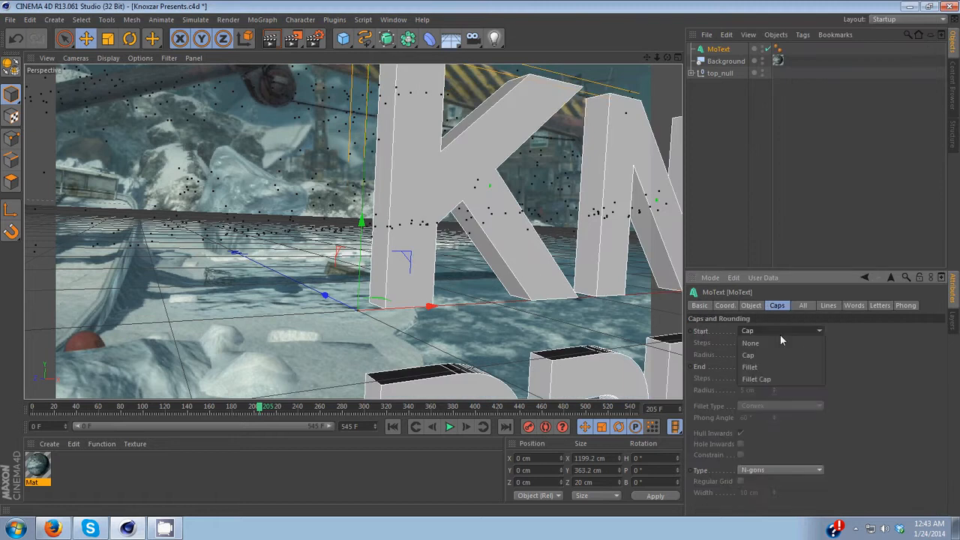
left_click(781, 379)
left_click(780, 367)
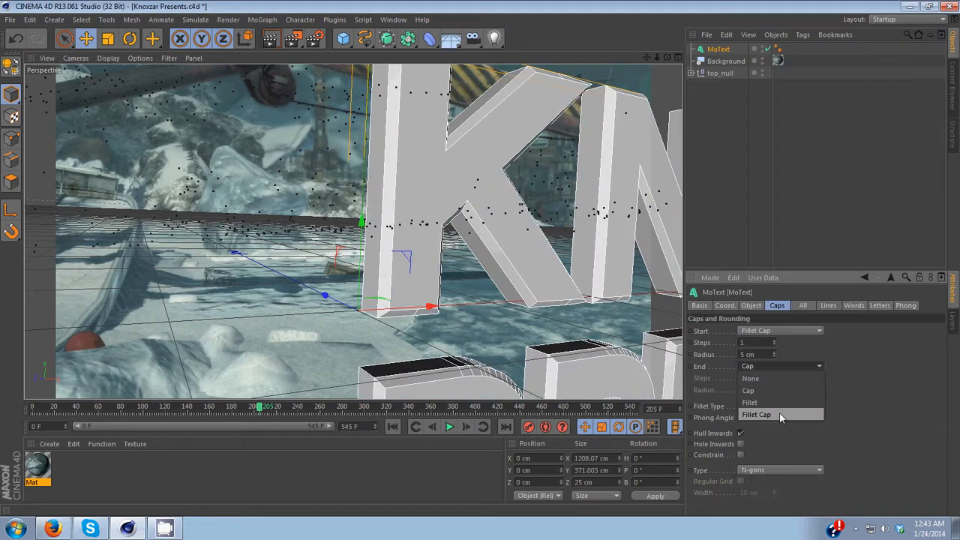
left_click(780, 415)
Step: Scale the MoText down to about 203 cm wide with the Scale tool
right_click(386, 247)
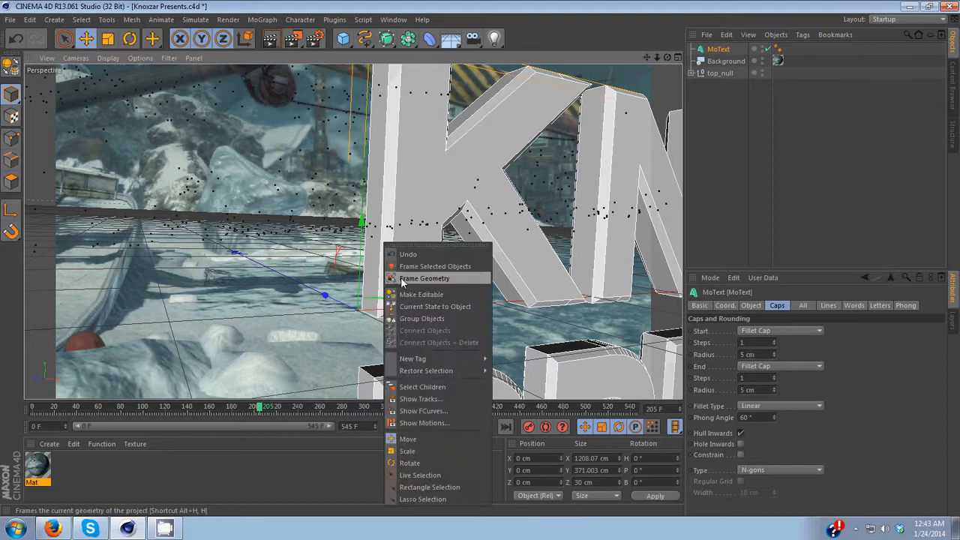
left_click(407, 451)
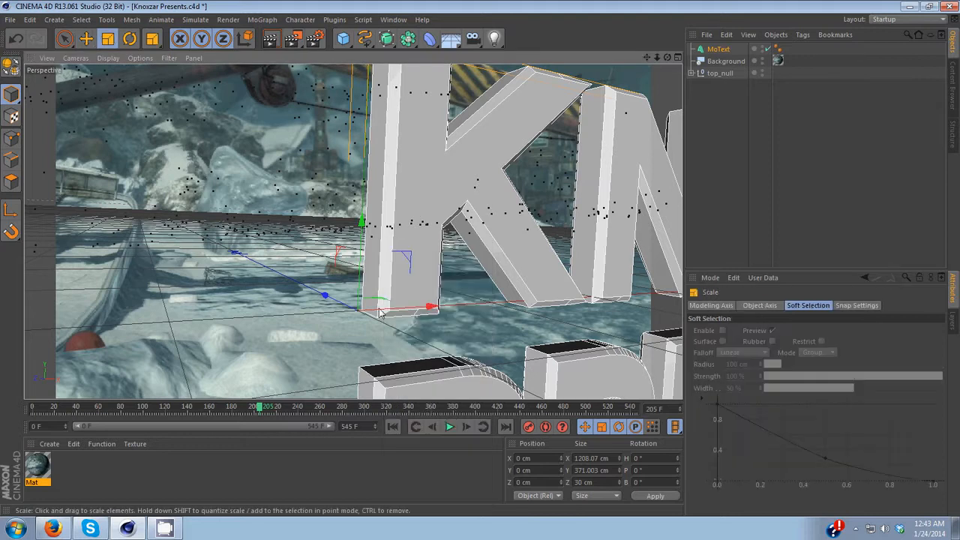
right_click(363, 226)
left_click(382, 451)
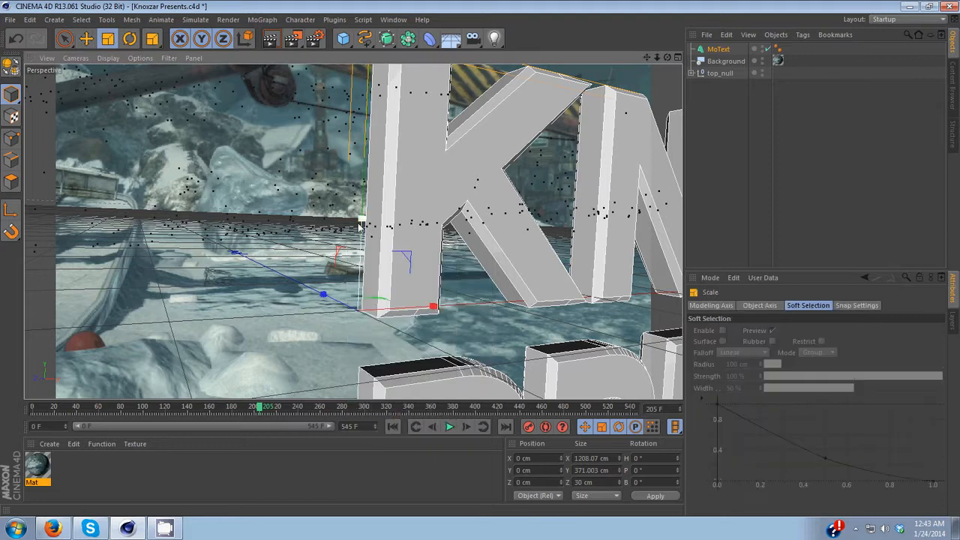
left_click_drag(360, 224, 359, 299)
Step: Move the MoText up into the middle of the frame
right_click(373, 299)
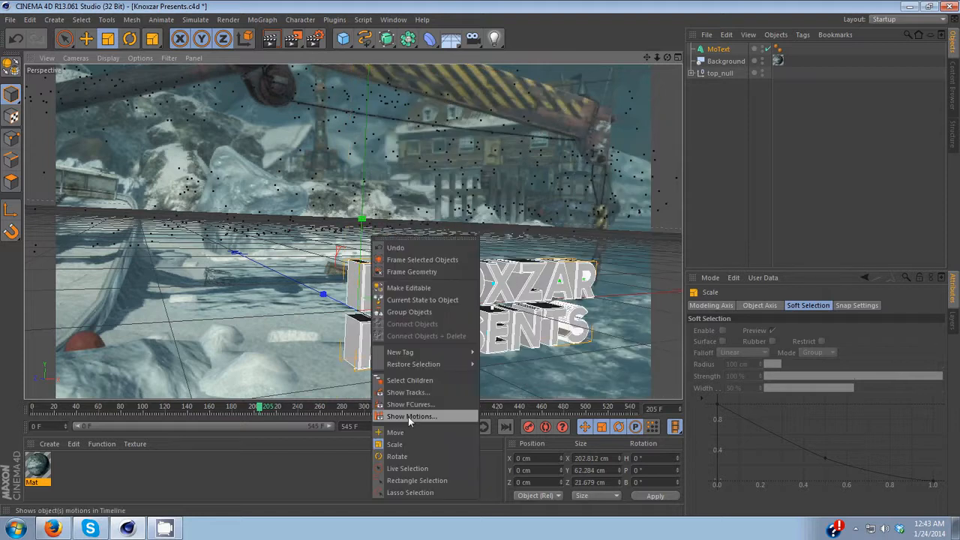
left_click(401, 432)
left_click_drag(429, 309, 361, 143)
Step: Rotate the MoText to about -15° heading and -2° bank to face the camera, then switch to the Move tool
right_click(361, 142)
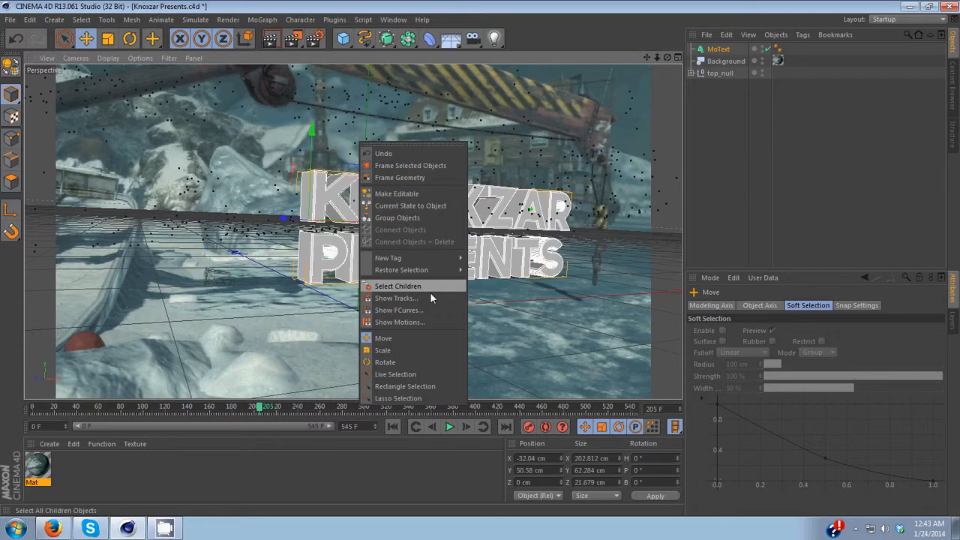
left_click(385, 362)
left_click_drag(321, 225, 362, 251)
right_click(479, 216)
left_click(501, 410)
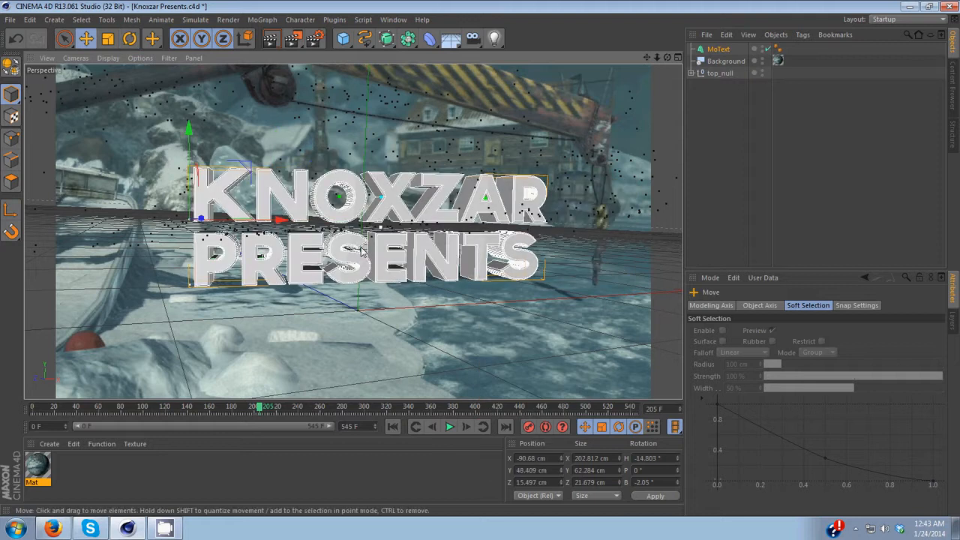
Step: Scrub to frame 145 and move the MoText up and left to keep it framed
right_click(362, 250)
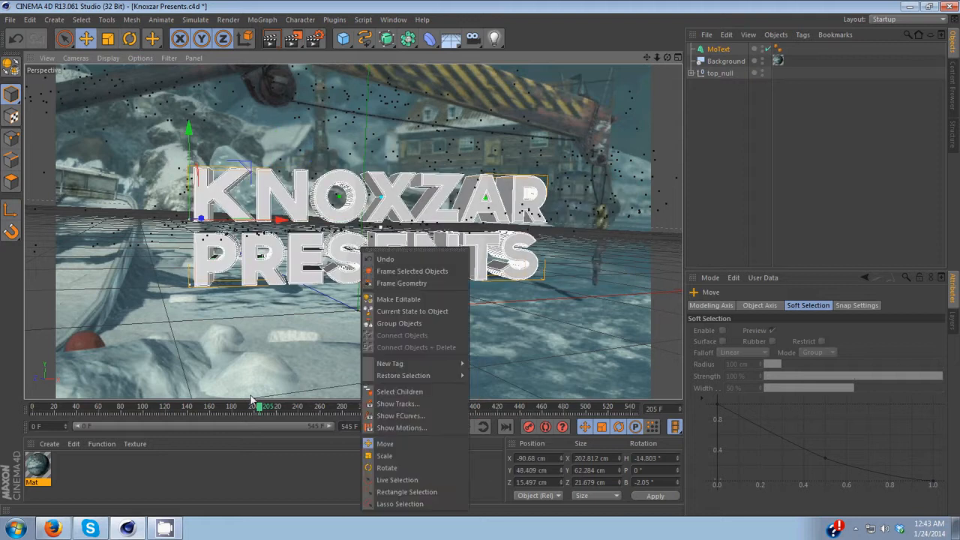
left_click(252, 397)
left_click_drag(253, 399, 193, 406)
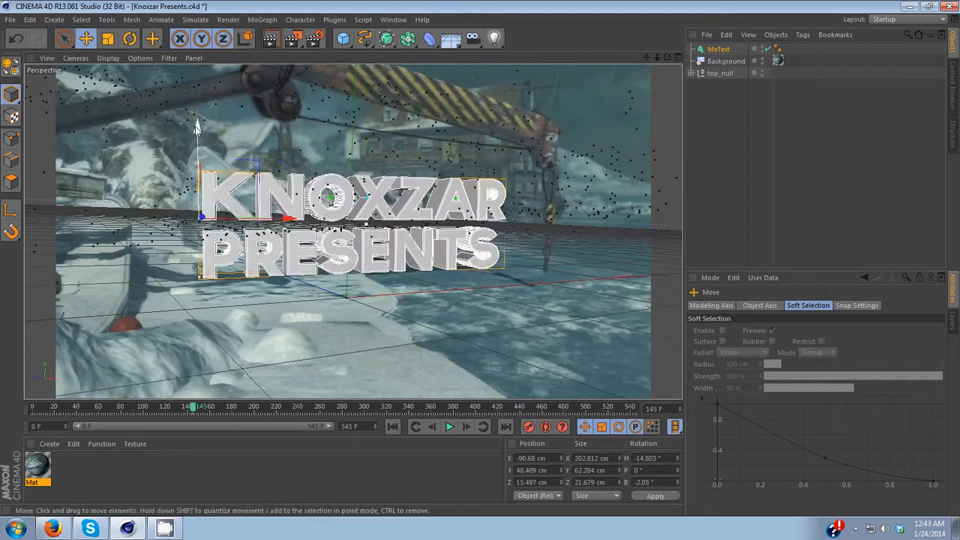
left_click_drag(196, 128, 207, 103)
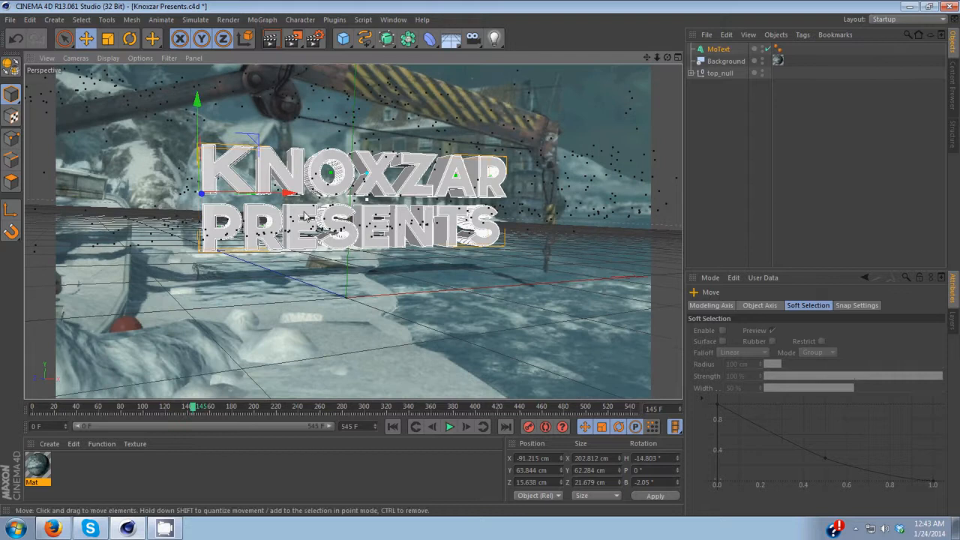
left_click_drag(293, 194, 250, 190)
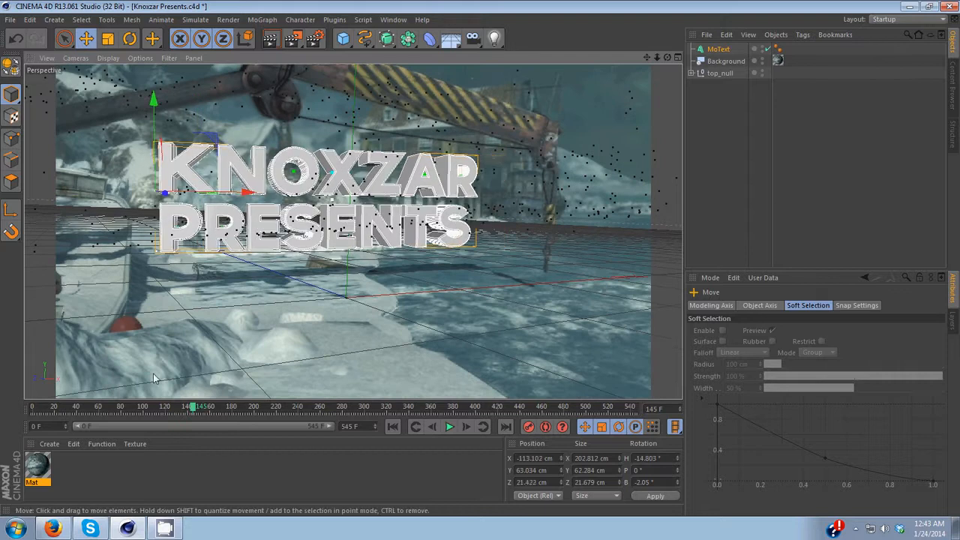
Step: Scrub to frame 128, nudge the MoText slightly, and scrub back to frame 213
left_click_drag(193, 407, 161, 200)
left_click_drag(148, 108, 150, 111)
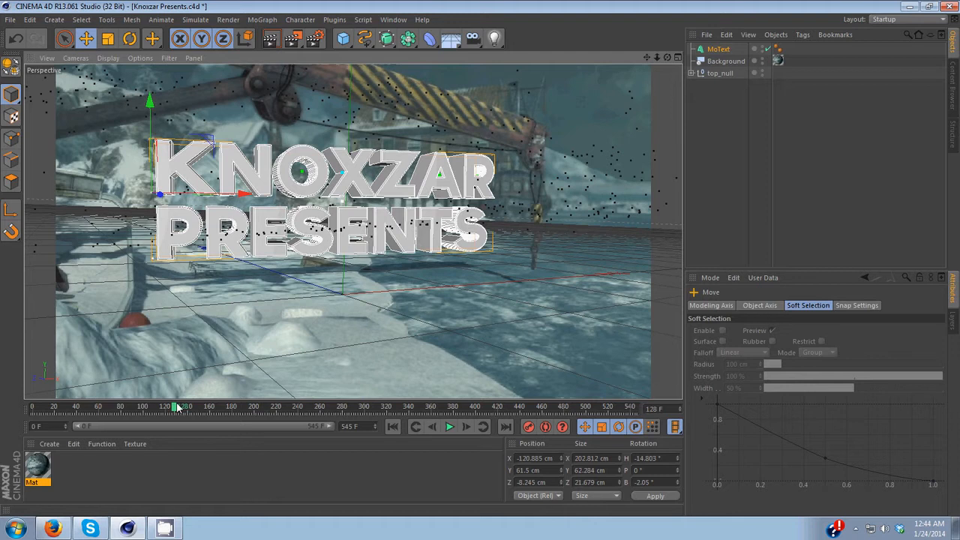
left_click_drag(175, 407, 276, 377)
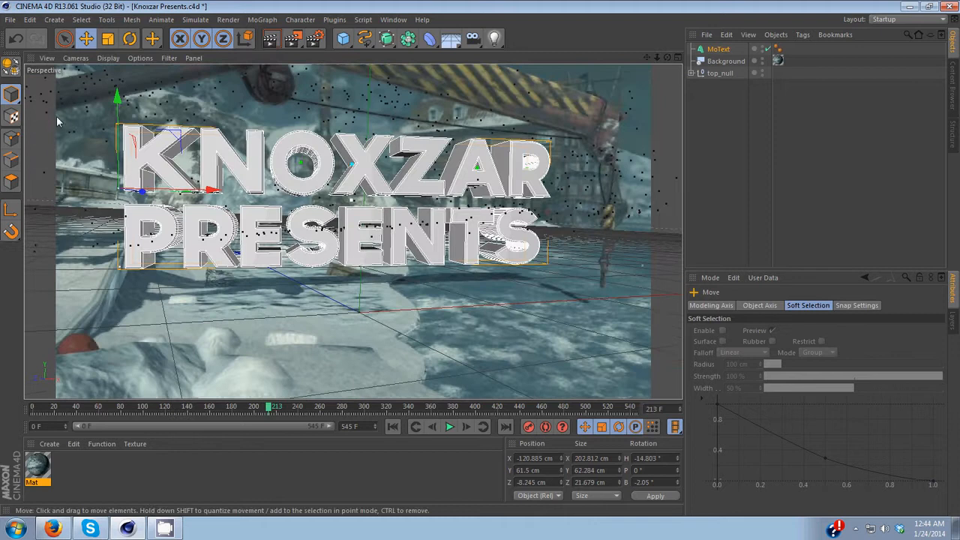
Step: Merge the "[[DCBESIGNS]] material pack 5000+" file into the project
left_click(10, 21)
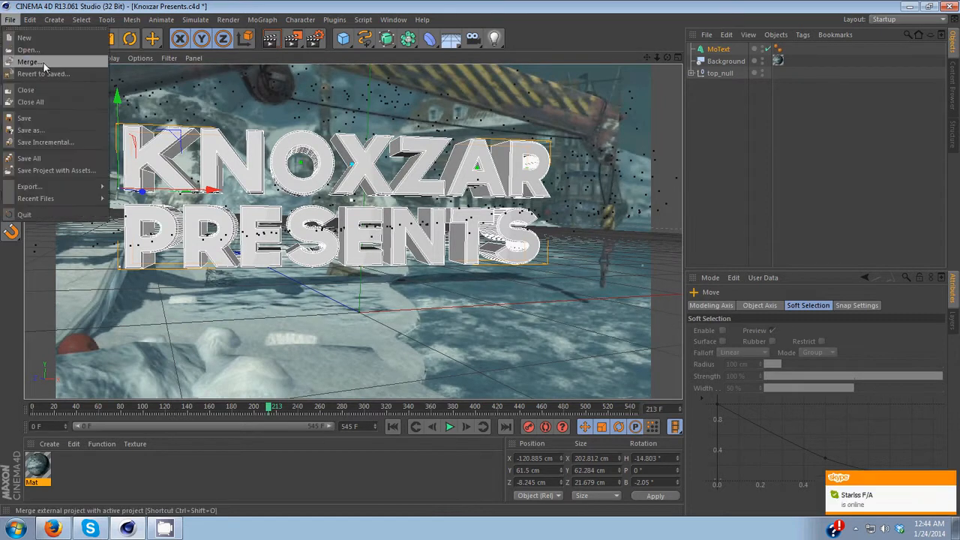
left_click(30, 61)
left_click(185, 160)
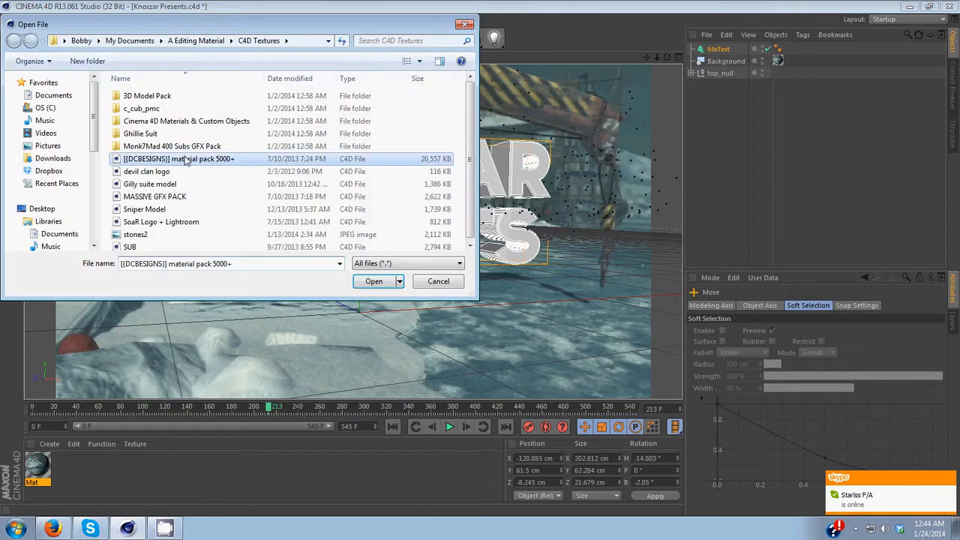
double_click(185, 160)
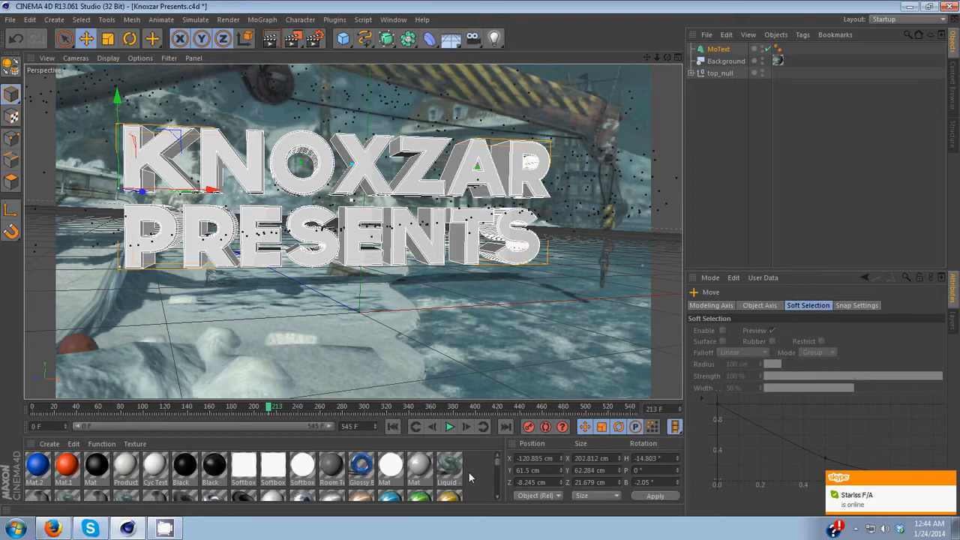
Step: Enlarge the material manager and browse through the merged materials
left_click_drag(446, 402, 446, 388)
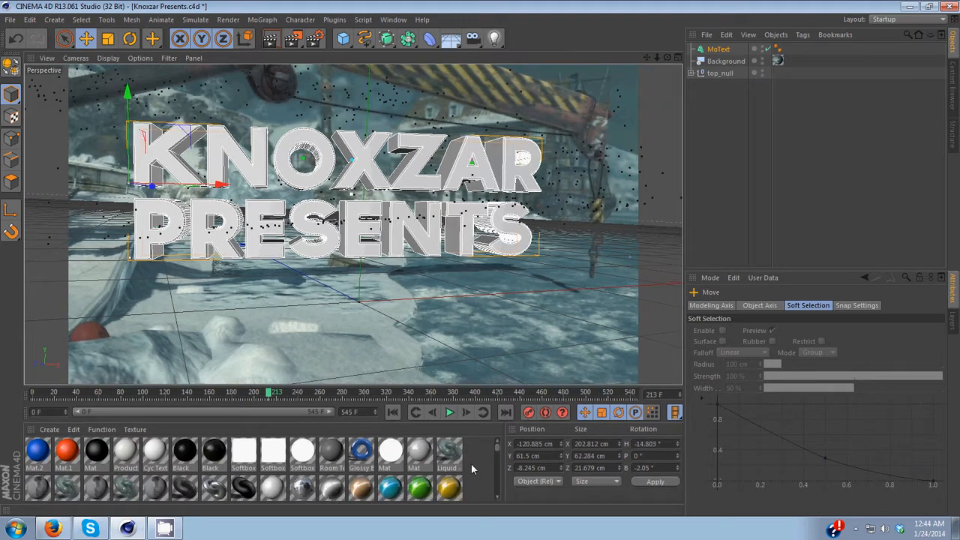
scroll(497, 494, "down", 3)
scroll(496, 497, "down", 3)
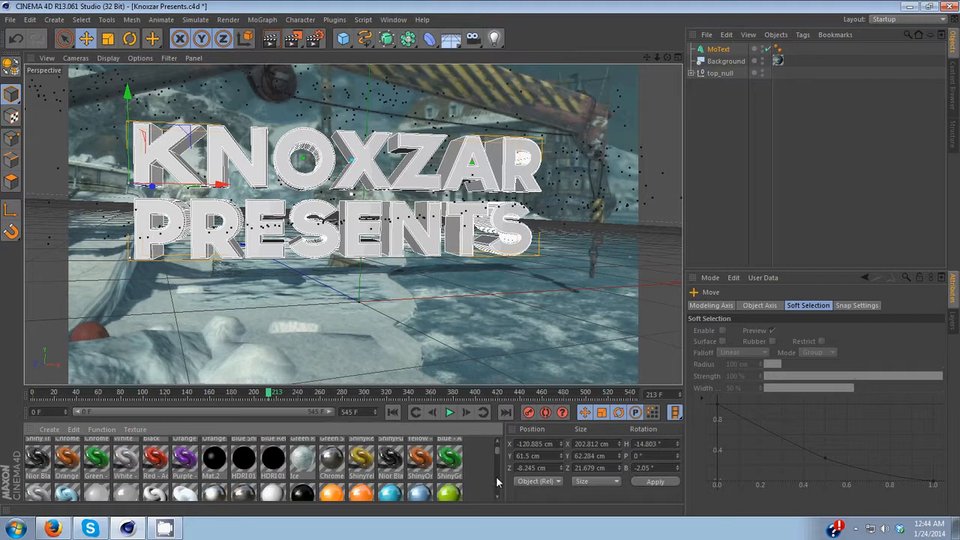
scroll(498, 440, "up", 1)
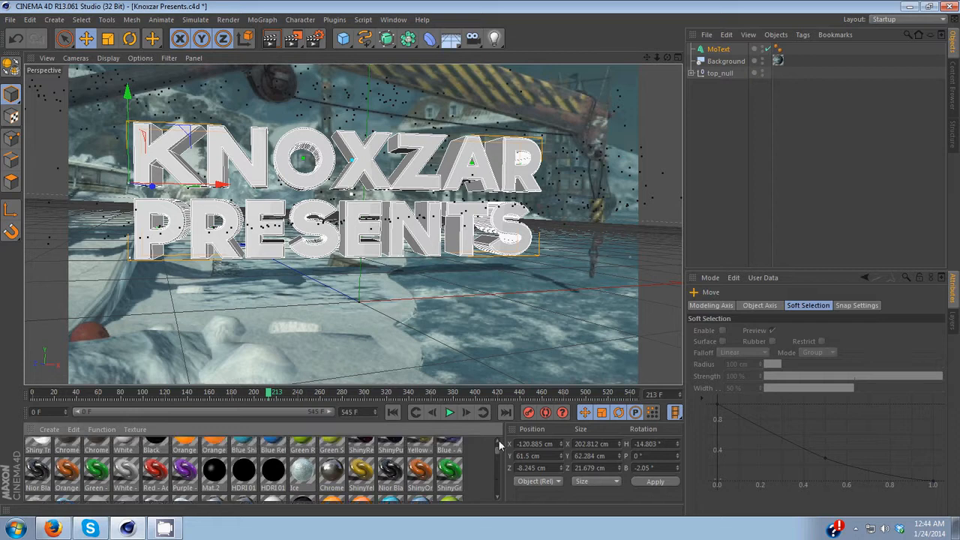
scroll(498, 440, "up", 3)
scroll(498, 440, "up", 3)
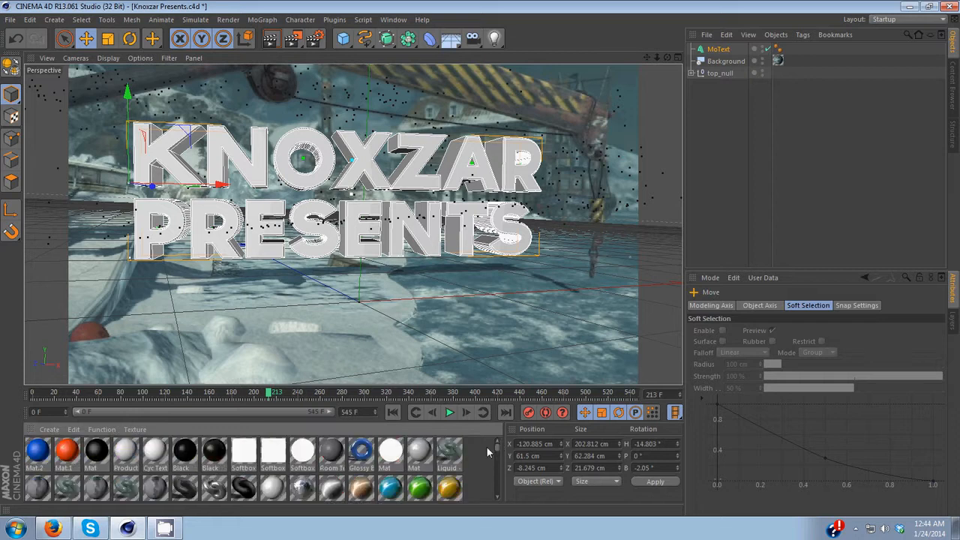
Step: Create a new material and open it in the Material Editor
left_click(41, 460)
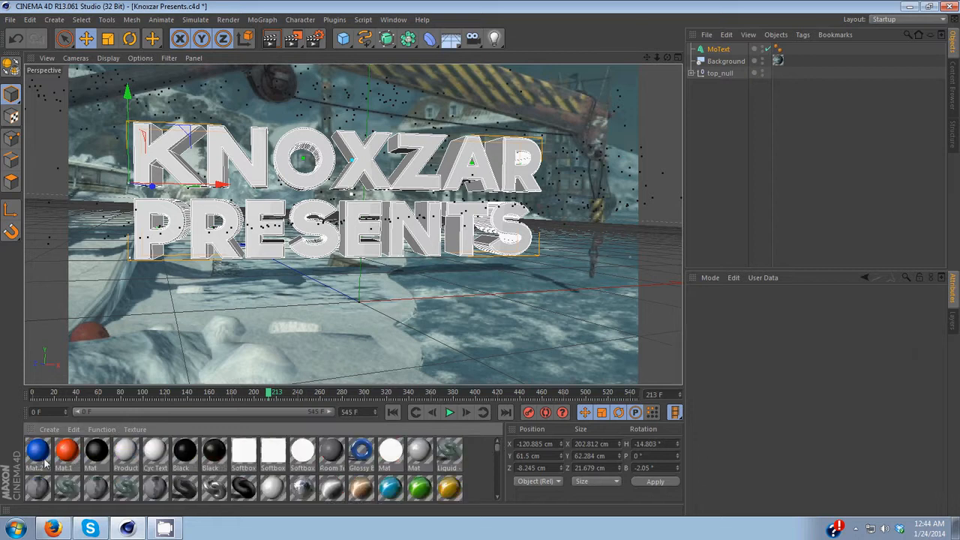
double_click(474, 447)
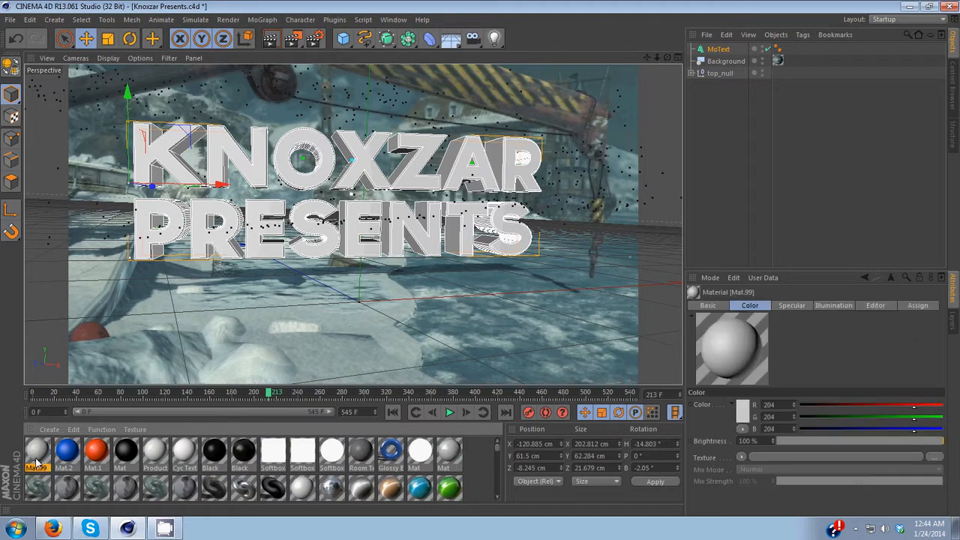
double_click(36, 461)
left_click(237, 316)
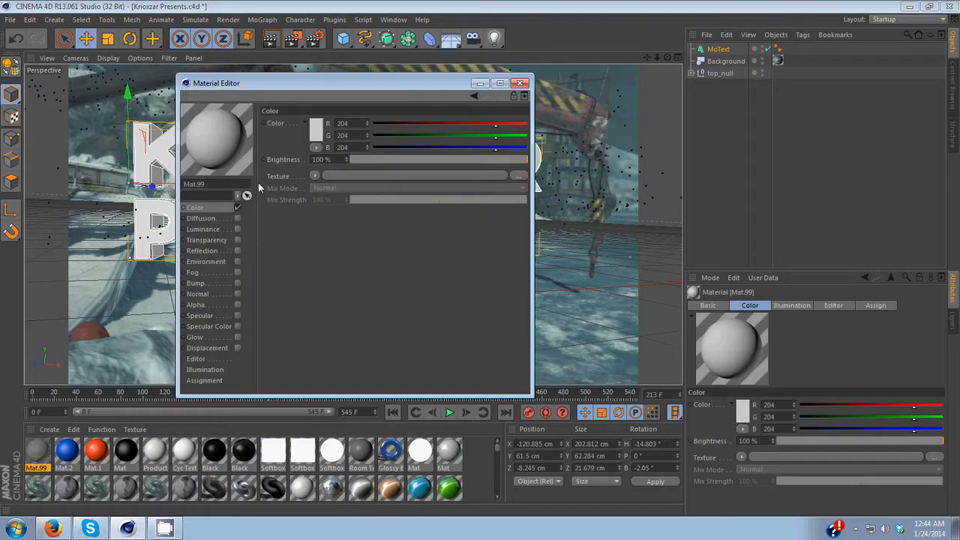
left_click_drag(351, 88, 221, 50)
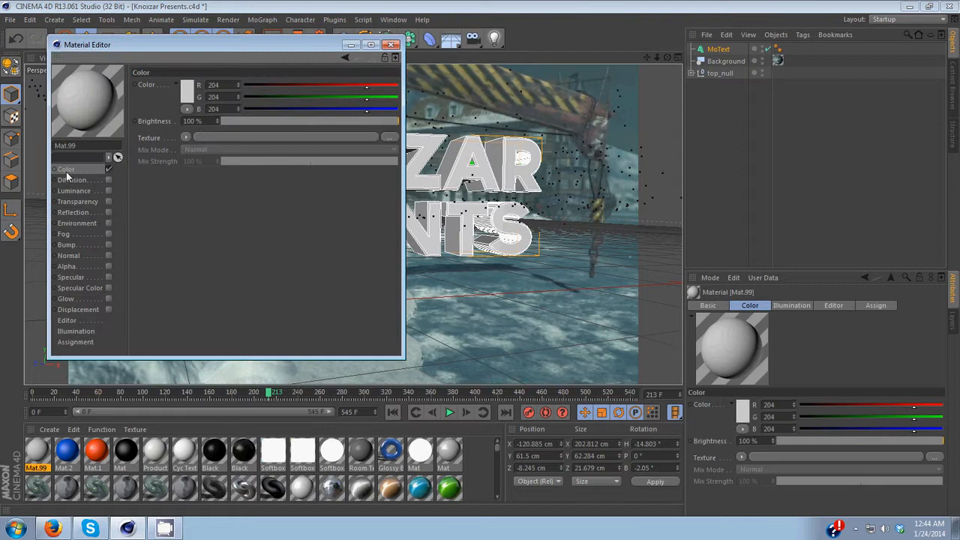
Step: Set the material's color by sampling a blue-grey from the footage (R 73, G 102, B 110)
left_click(187, 91)
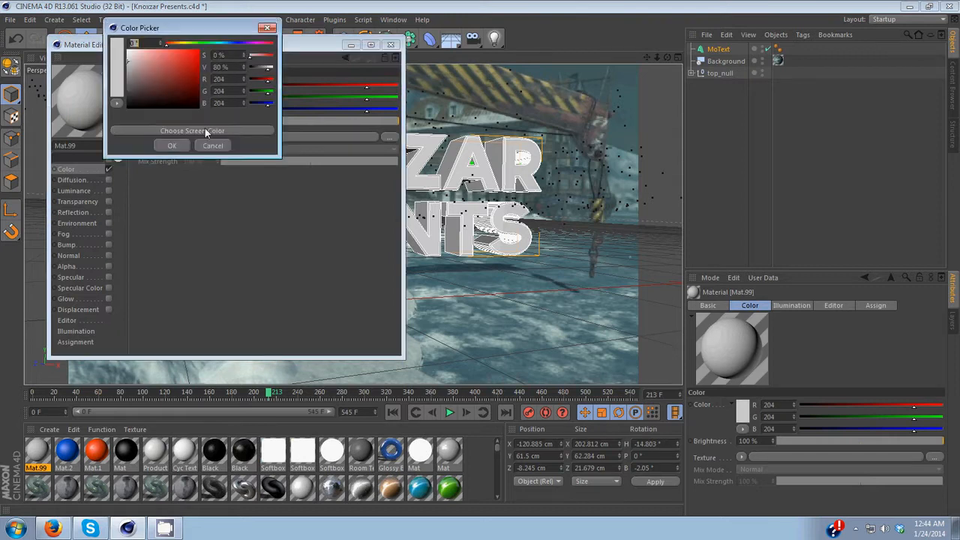
left_click(205, 129)
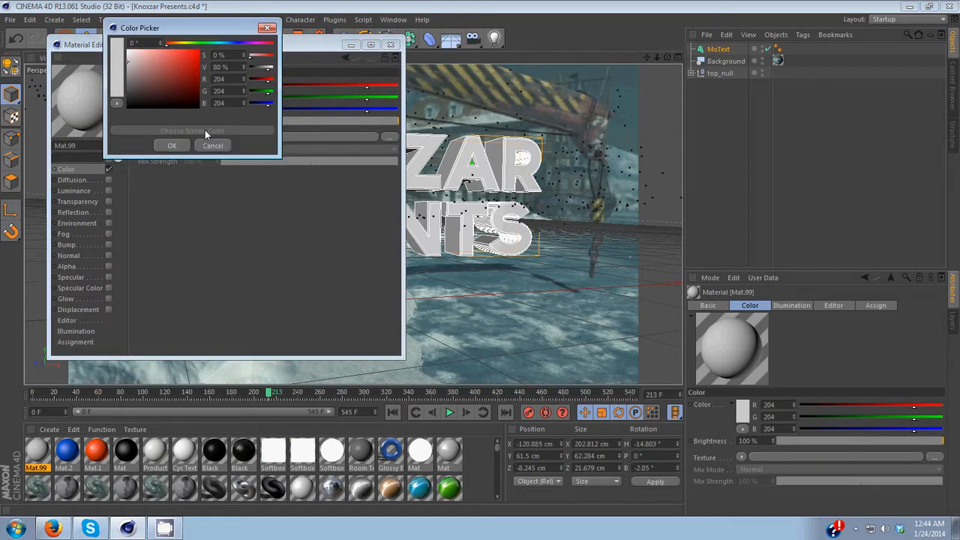
left_click(473, 368)
key("Return")
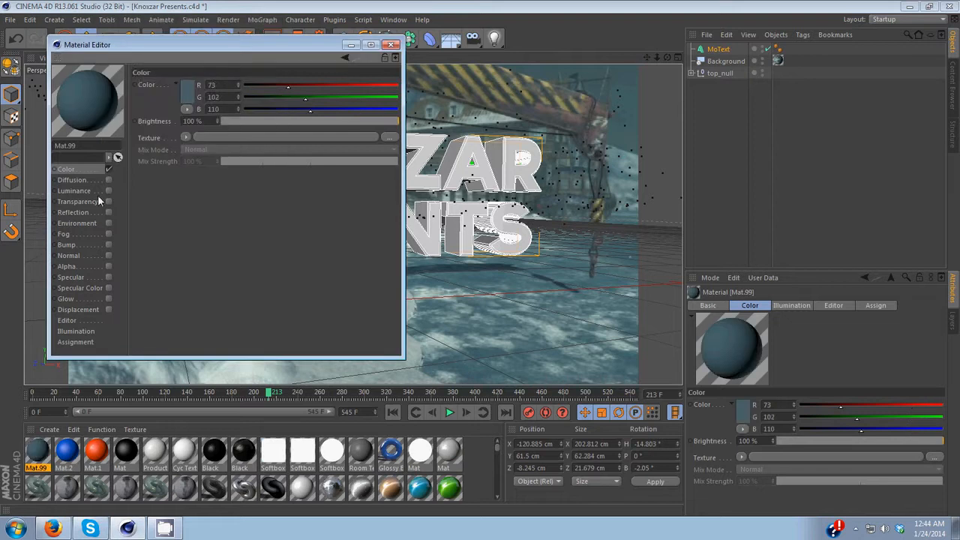
Step: Enable Reflection, set its color by sampling the footage (R 73, G 104, B 112), and close the Material Editor
left_click(109, 212)
left_click(187, 91)
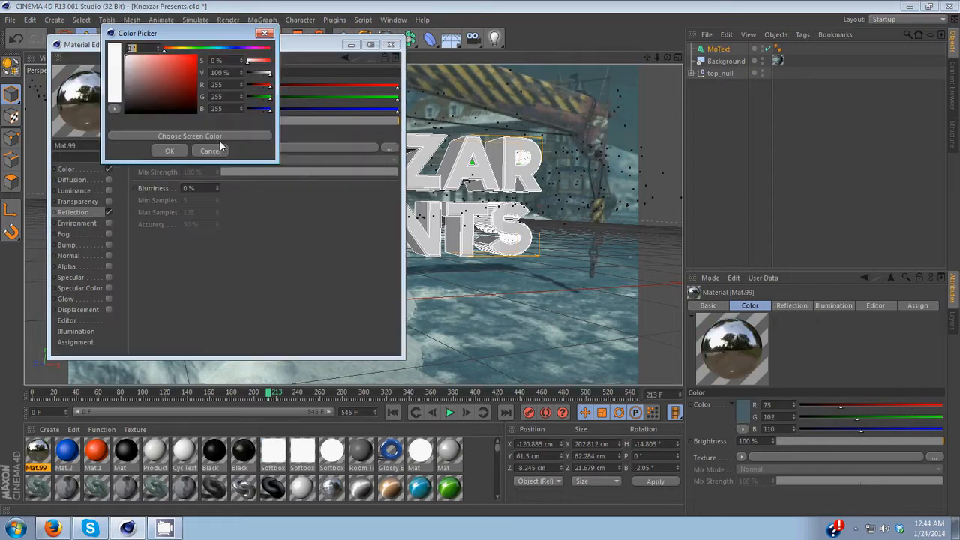
left_click(218, 136)
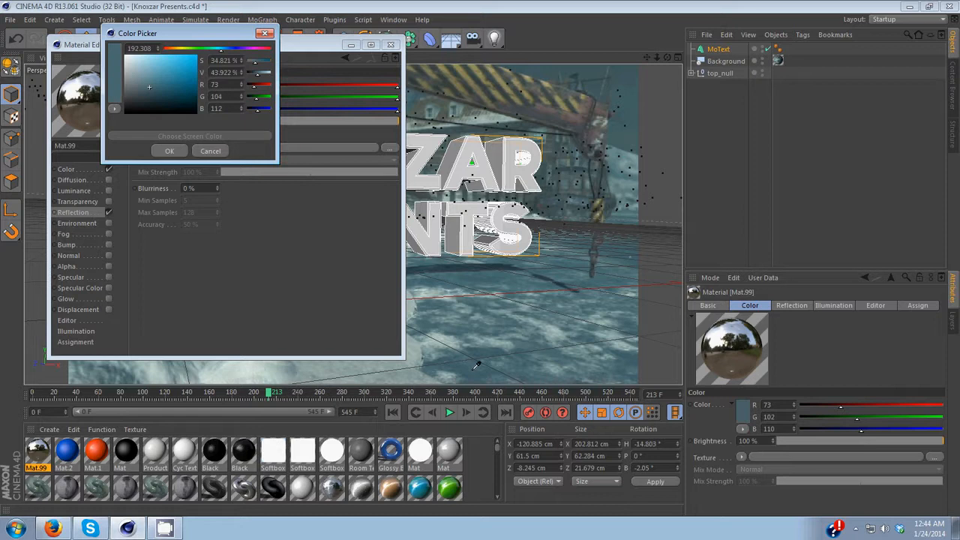
left_click(476, 365)
left_click(169, 152)
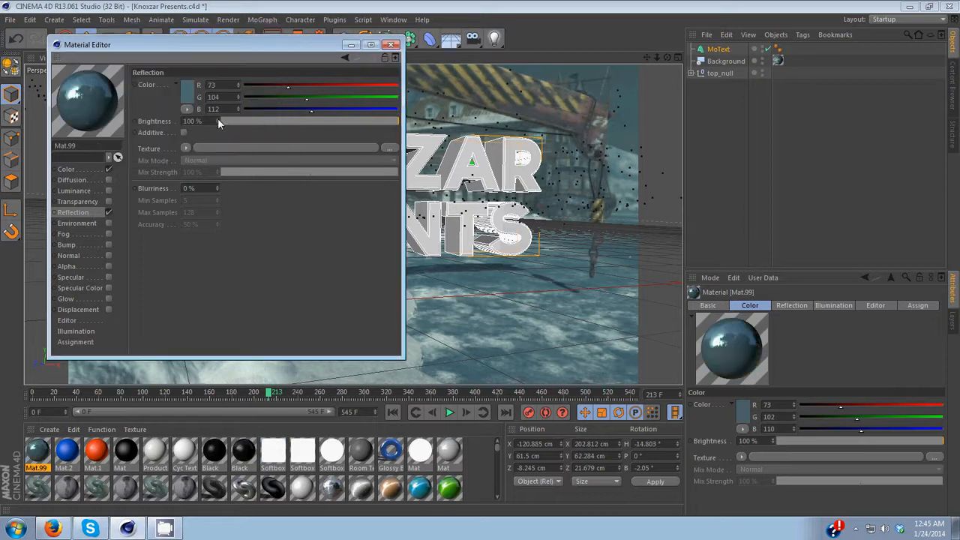
left_click_drag(217, 122, 247, 100)
left_click(391, 45)
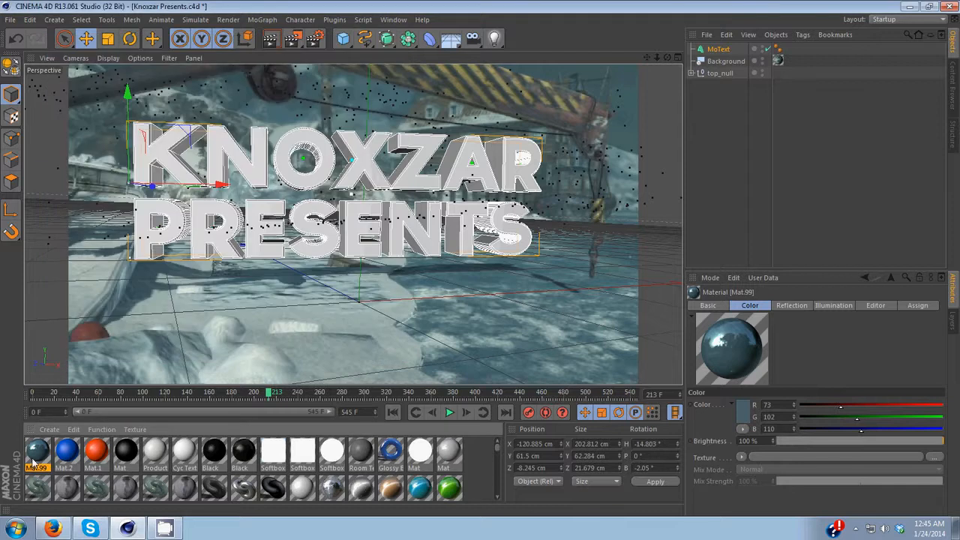
Step: Apply the new material to the MoText and render the active view
left_click_drag(33, 460, 713, 51)
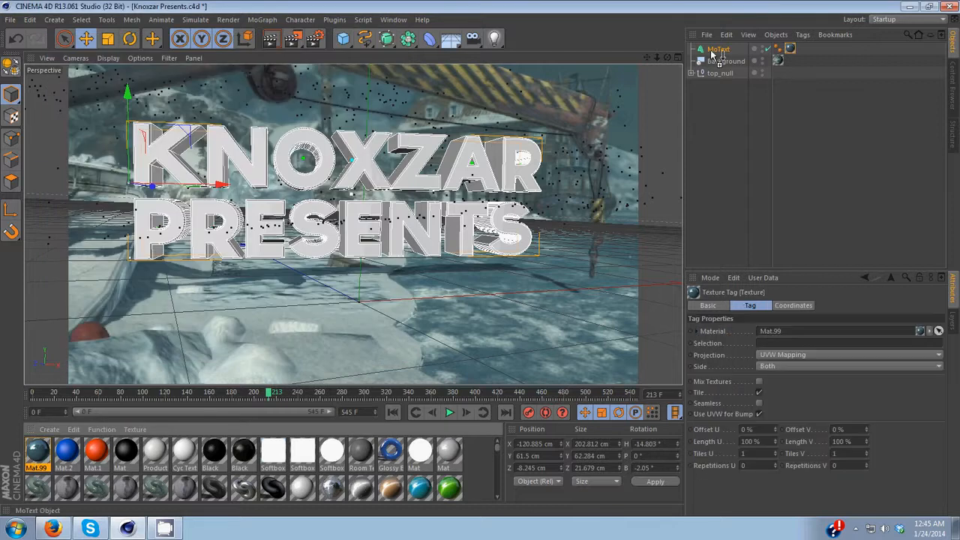
left_click(273, 42)
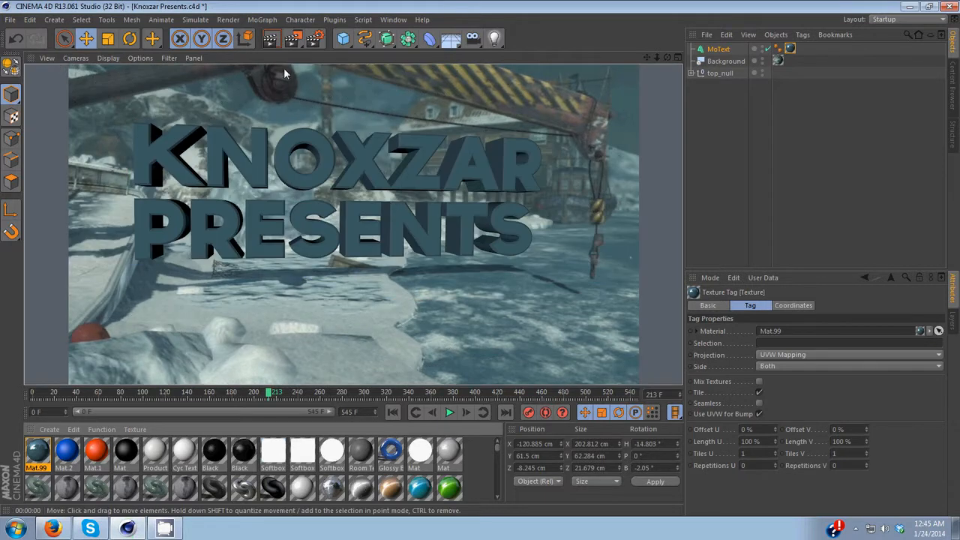
Step: Add a sphere, move it back and scale it up to a radius of about 148 cm around the scene
left_click(344, 42)
left_click(562, 78)
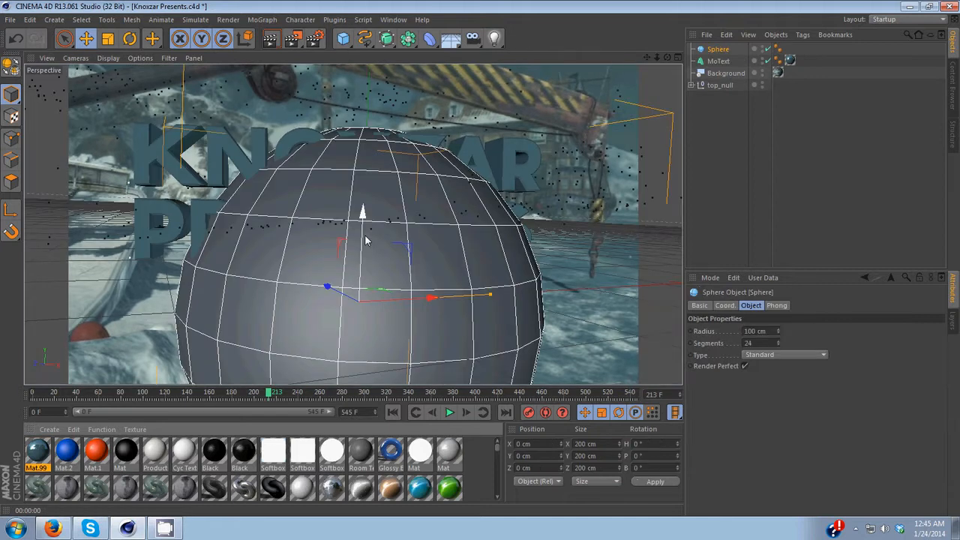
left_click_drag(327, 287, 327, 291)
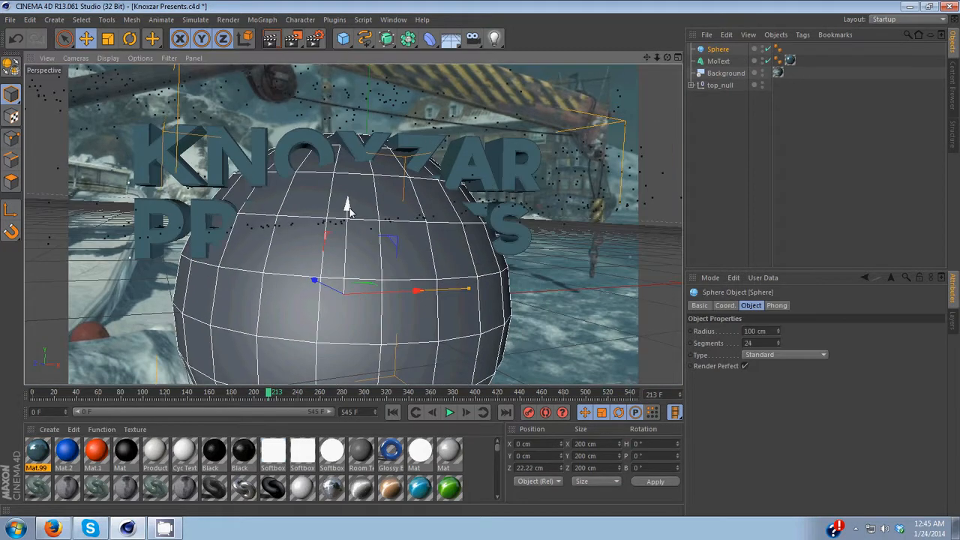
left_click_drag(347, 208, 354, 138)
mouse_move(325, 219)
left_mouse_down()
mouse_move(475, 224)
mouse_move(297, 214)
mouse_move(319, 218)
left_mouse_up()
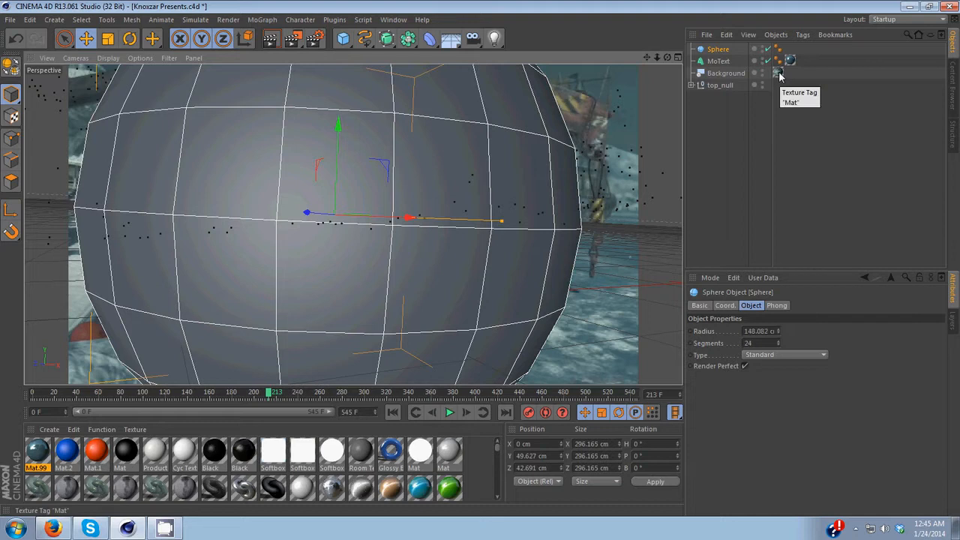
Step: Copy the background's texture tag onto the sphere and add a Compositing tag to the sphere
left_click_drag(780, 76, 726, 50)
right_click(726, 49)
mouse_move(747, 55)
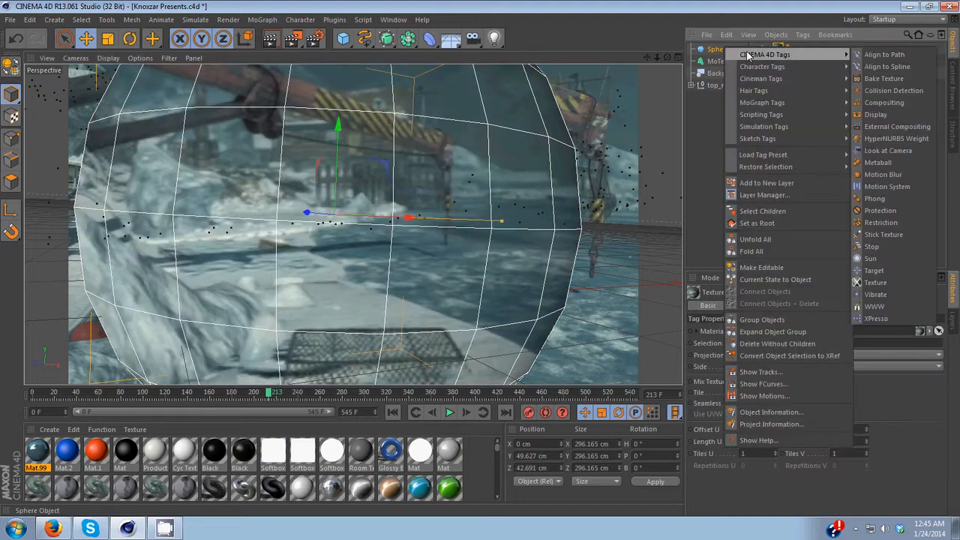
left_click(881, 102)
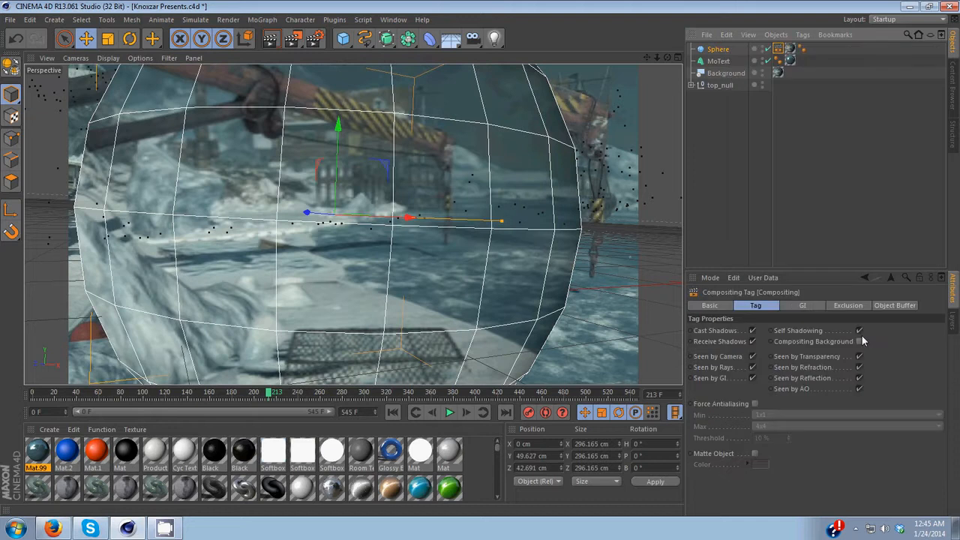
Step: In the sphere's Compositing tag, enable Compositing Background and disable Seen by Camera, Receive Shadows and Cast Shadows
left_click(860, 341)
left_click(754, 357)
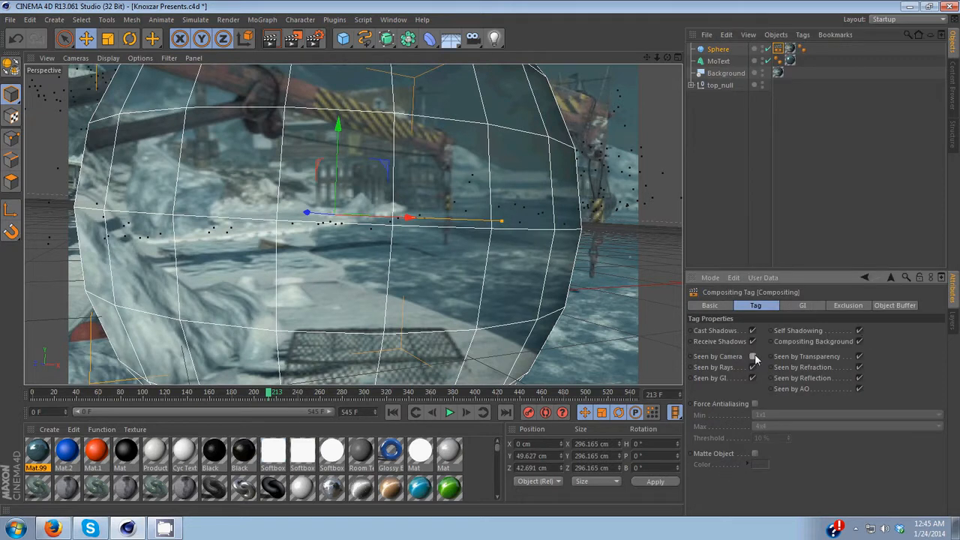
left_click(754, 341)
left_click(752, 331)
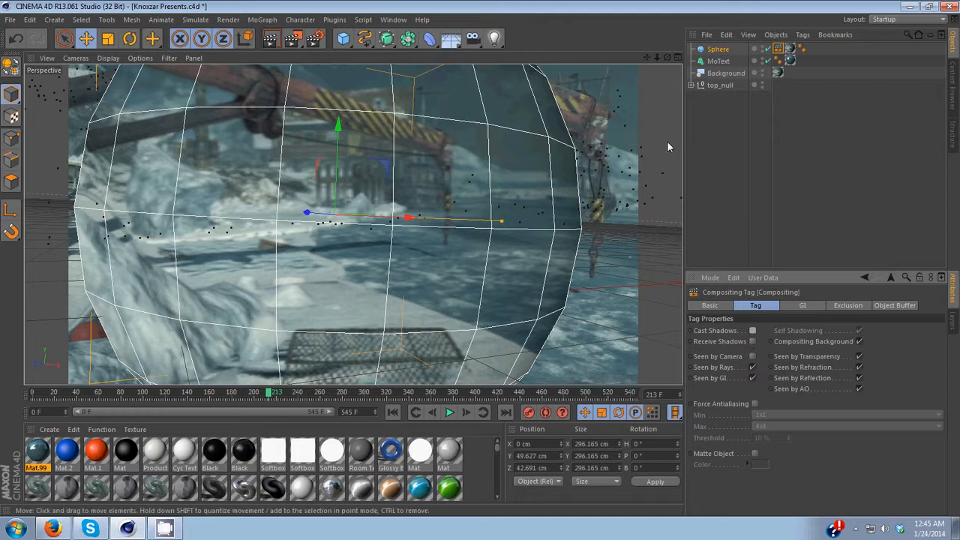
Step: Render the active view and hide the sphere in the editor viewport
left_click(269, 44)
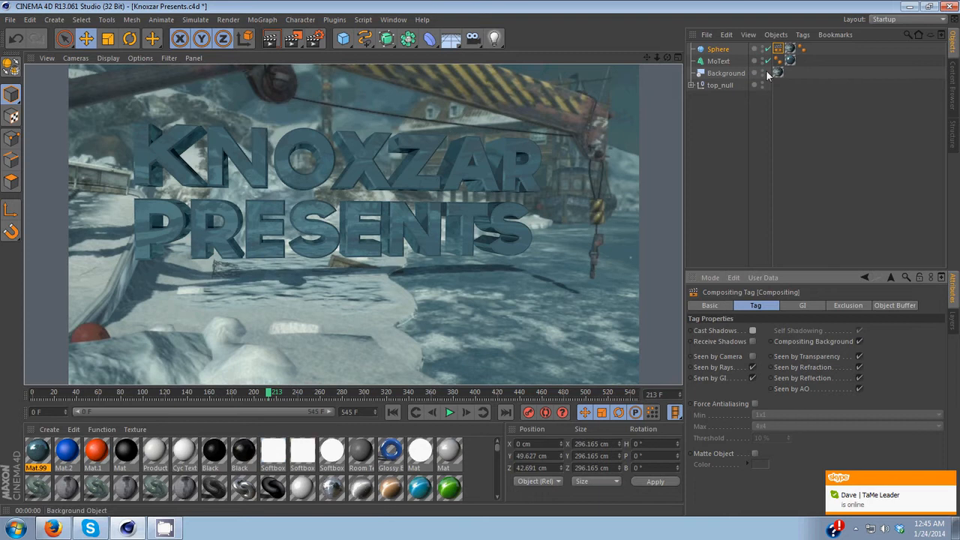
left_click(763, 49)
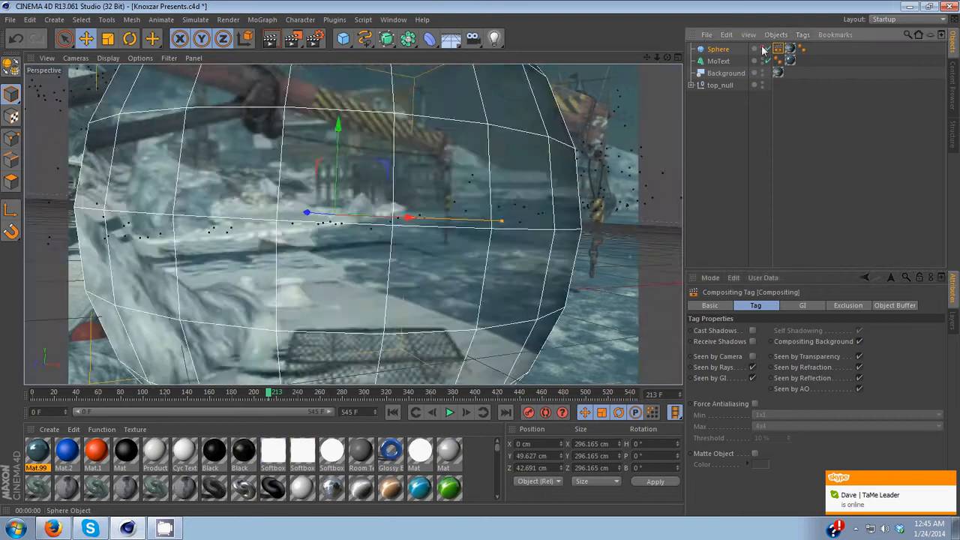
left_click(763, 49)
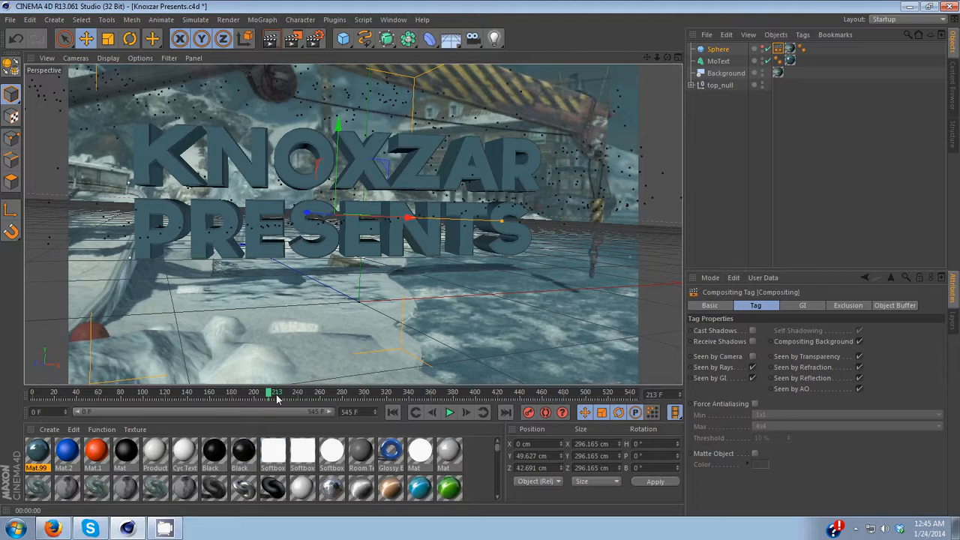
Step: Go to frame 250 and render the active view
left_click_drag(277, 398, 318, 393)
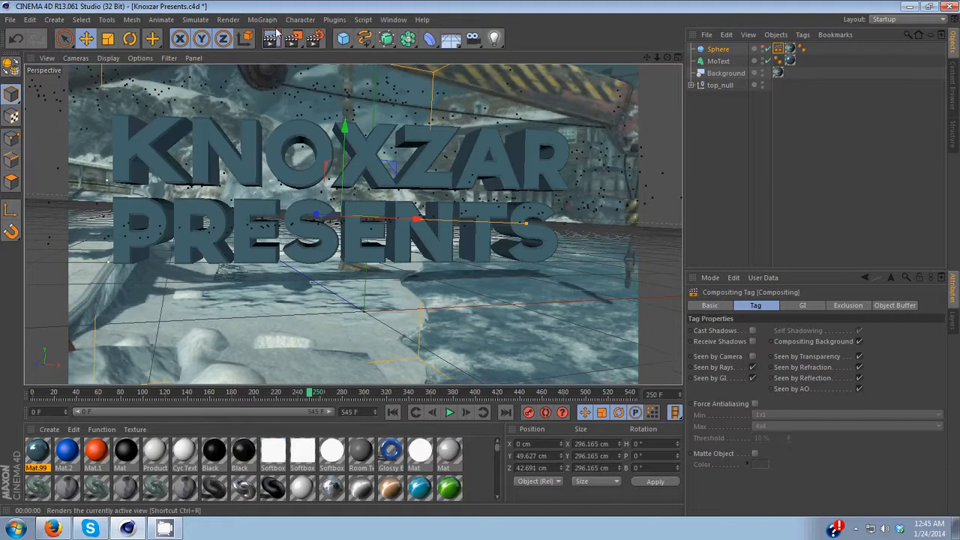
left_click(273, 37)
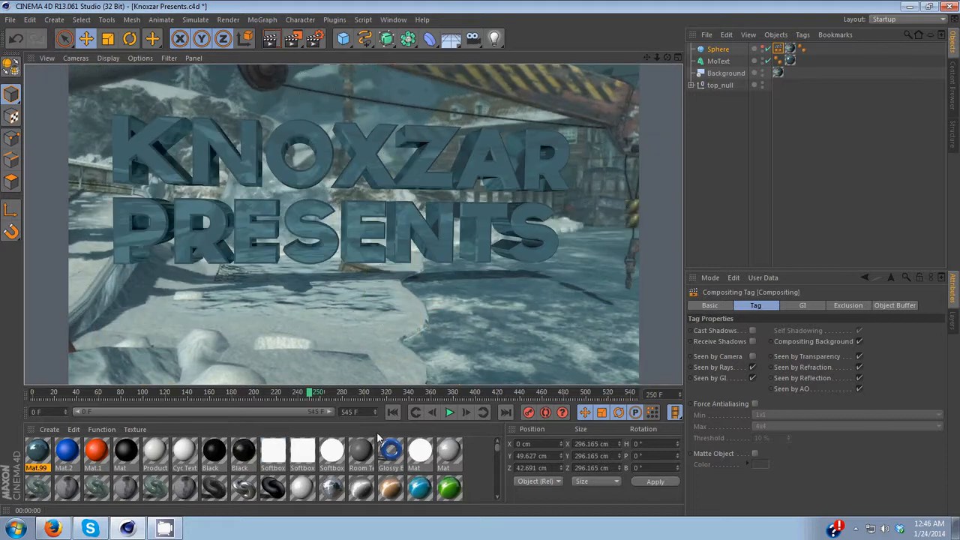
Step: Browse the material library and apply the Danel material to the MoText
left_click(195, 471)
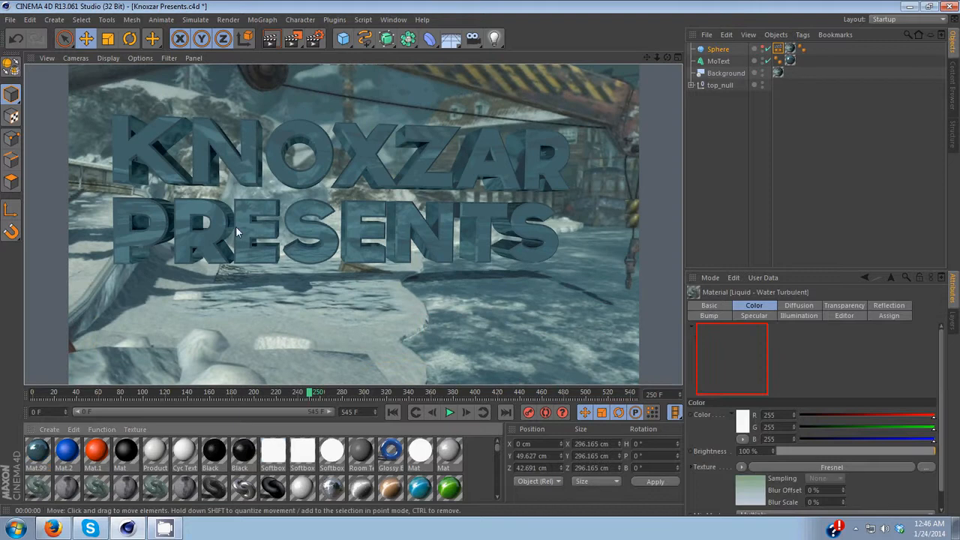
left_click(128, 490)
scroll(243, 491, "down", 3)
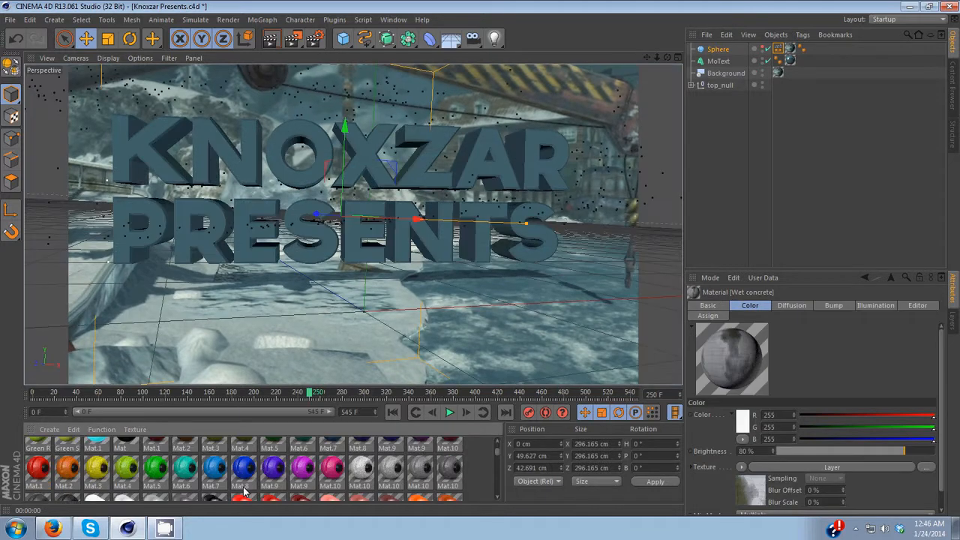
scroll(322, 493, "down", 5)
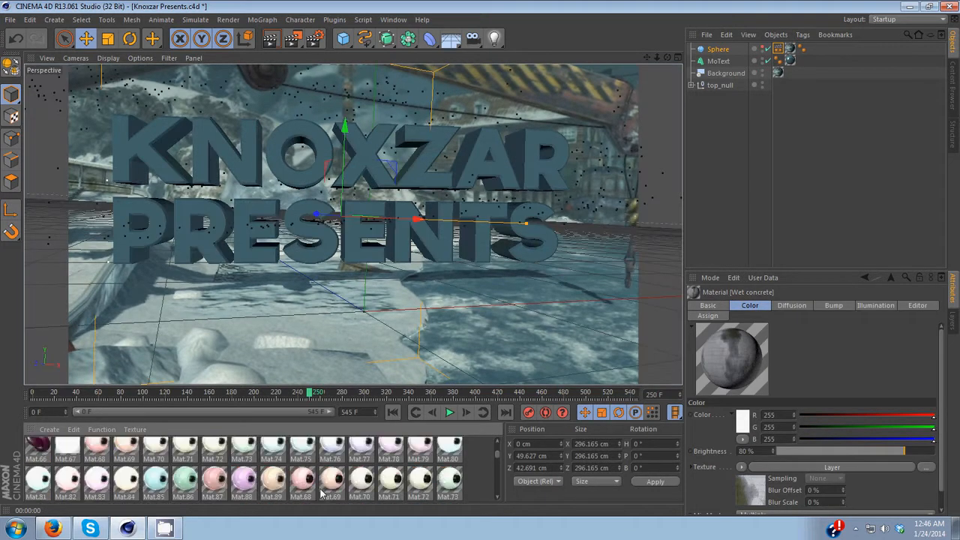
scroll(322, 494, "down", 5)
scroll(322, 491, "down", 5)
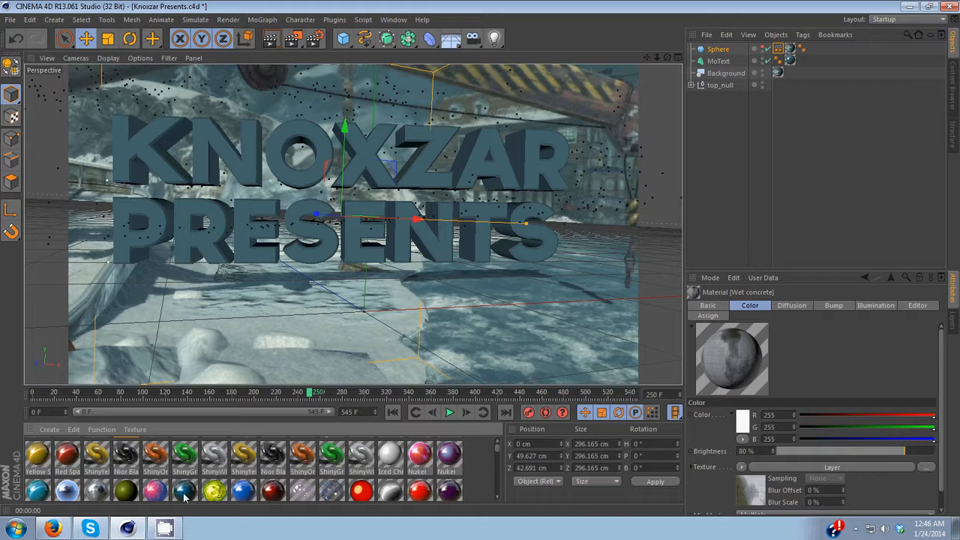
left_click_drag(185, 499, 745, 62)
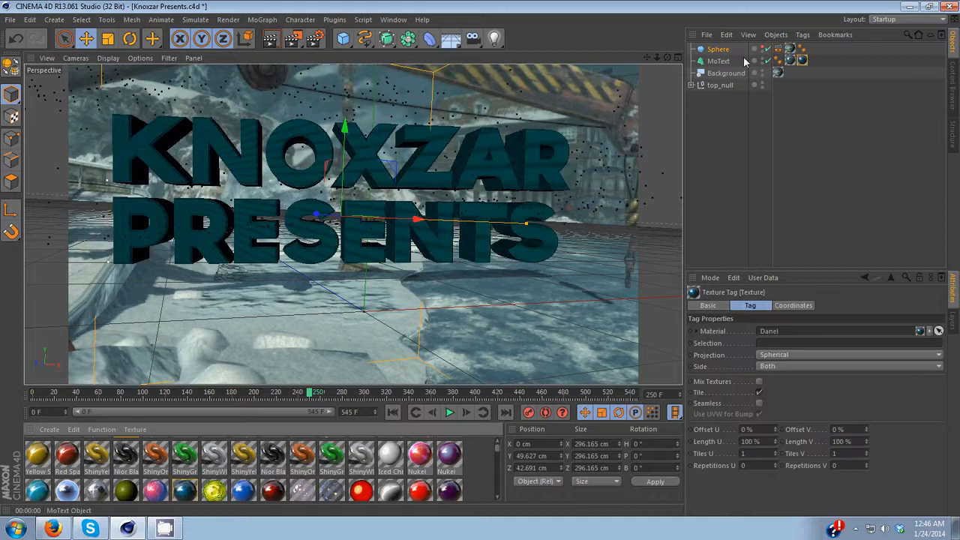
Step: Render the view and delete the MoText's older material tag
left_click(271, 40)
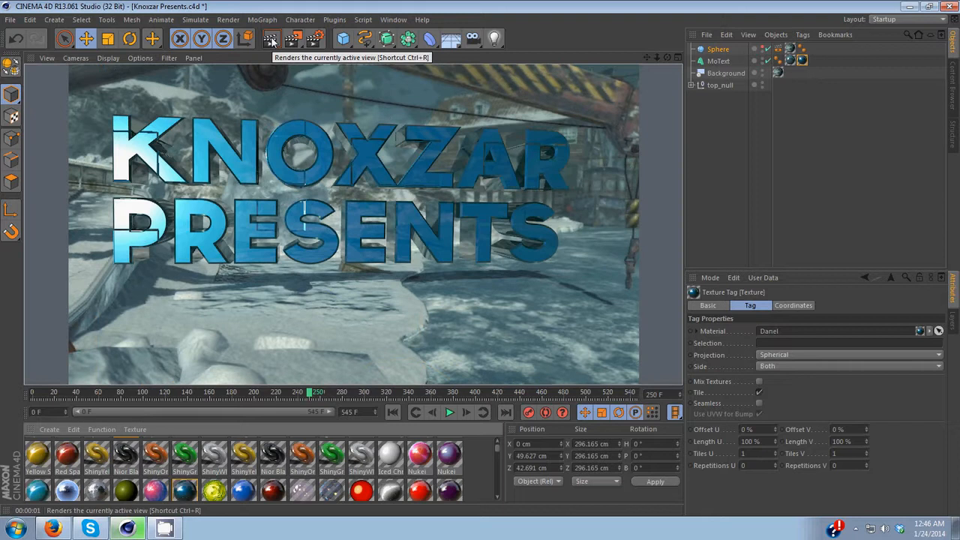
left_click(791, 63)
key("Delete")
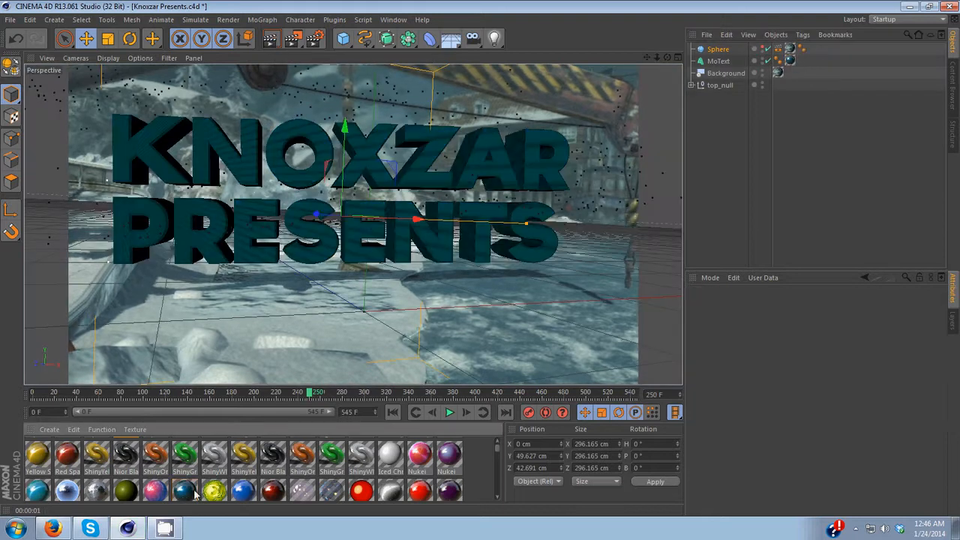
Step: Open the Danel material, disable Specular 1, 2 and 3, close the editor and render the view
double_click(189, 491)
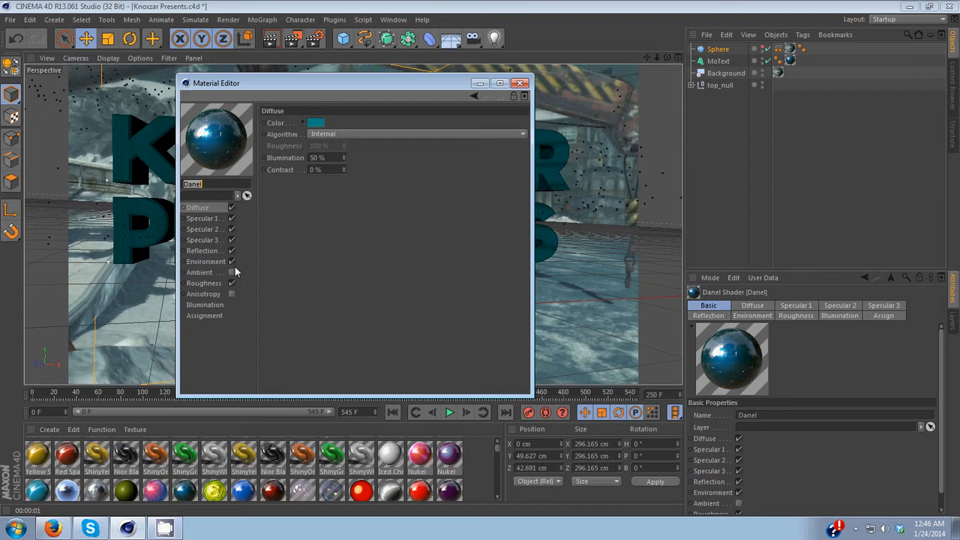
left_click(231, 219)
left_click(232, 229)
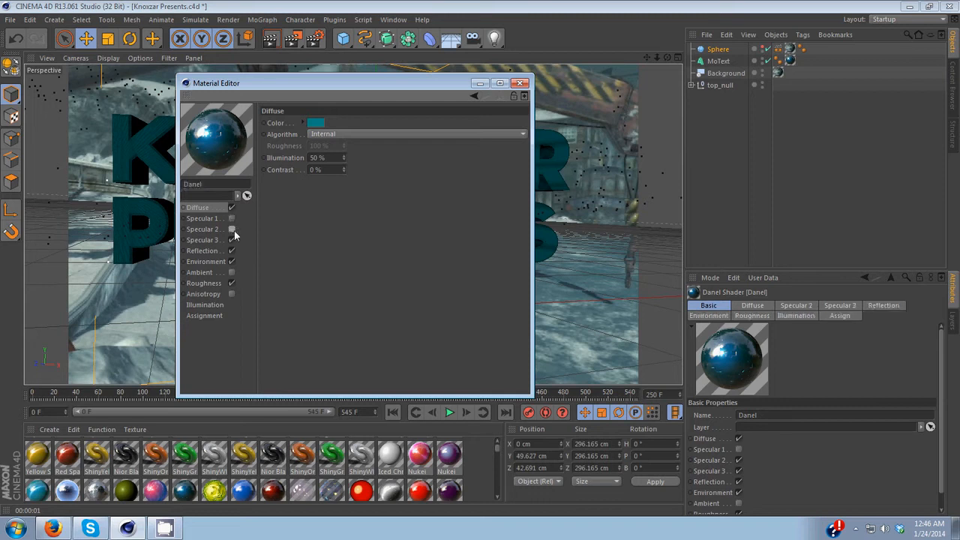
left_click(233, 240)
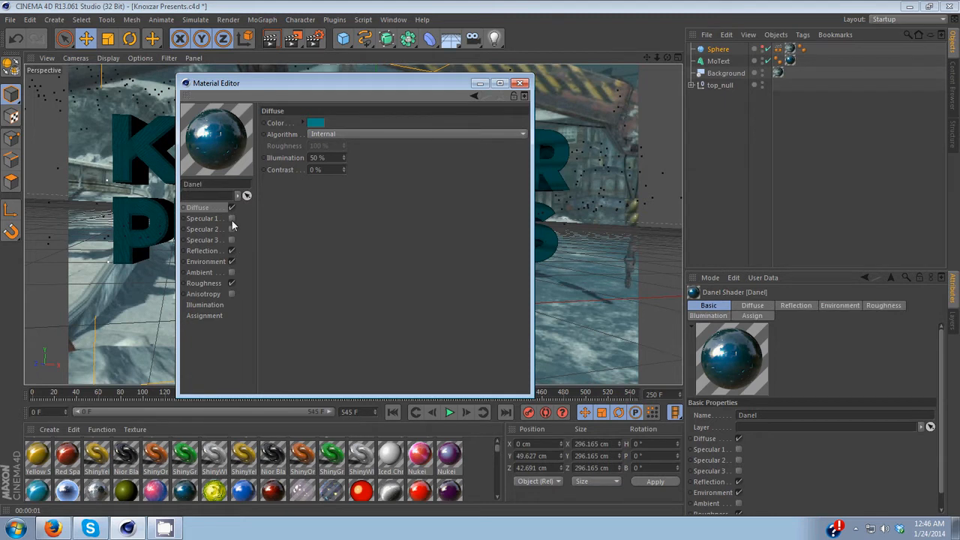
left_click(516, 85)
left_click(275, 42)
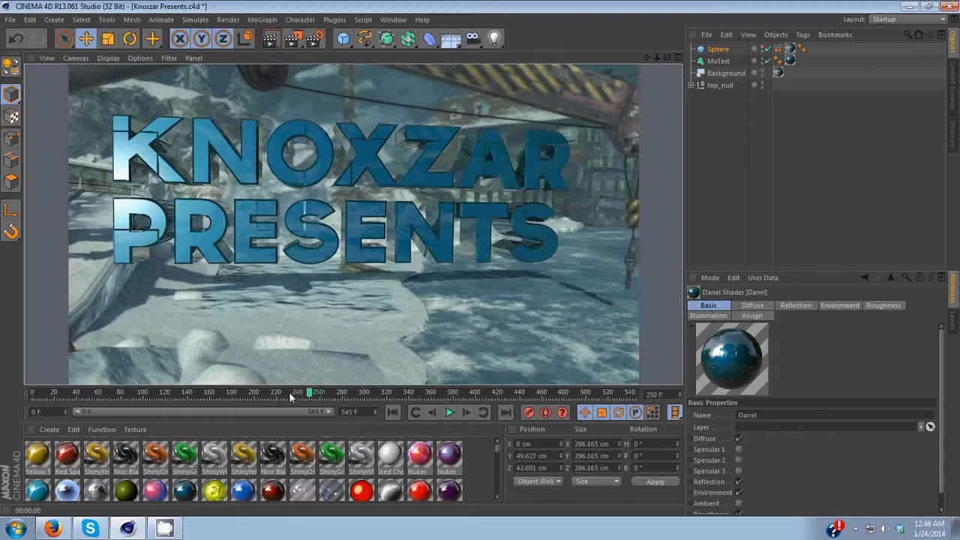
Step: Go to frame 0 and apply the Black material from the library to the MoText
left_click_drag(290, 396, 32, 394)
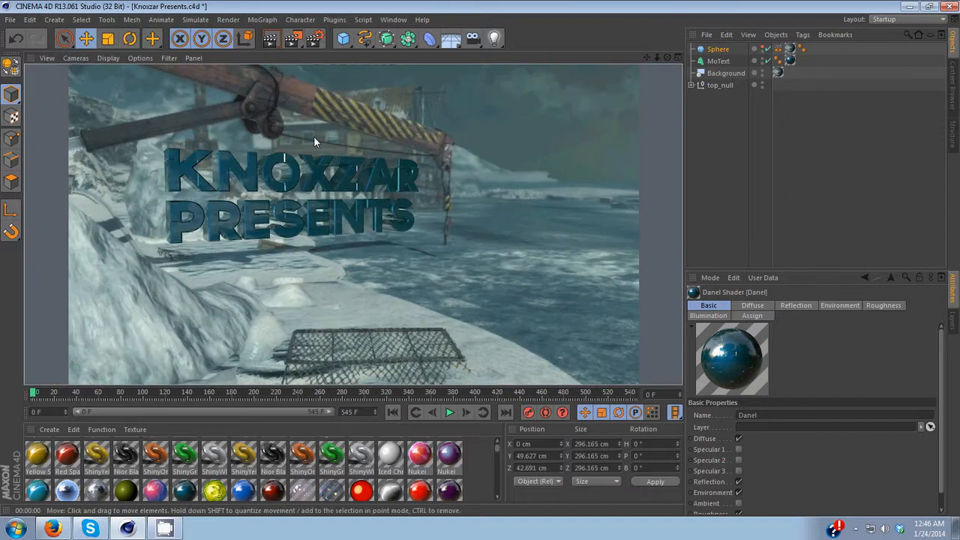
left_click(127, 457)
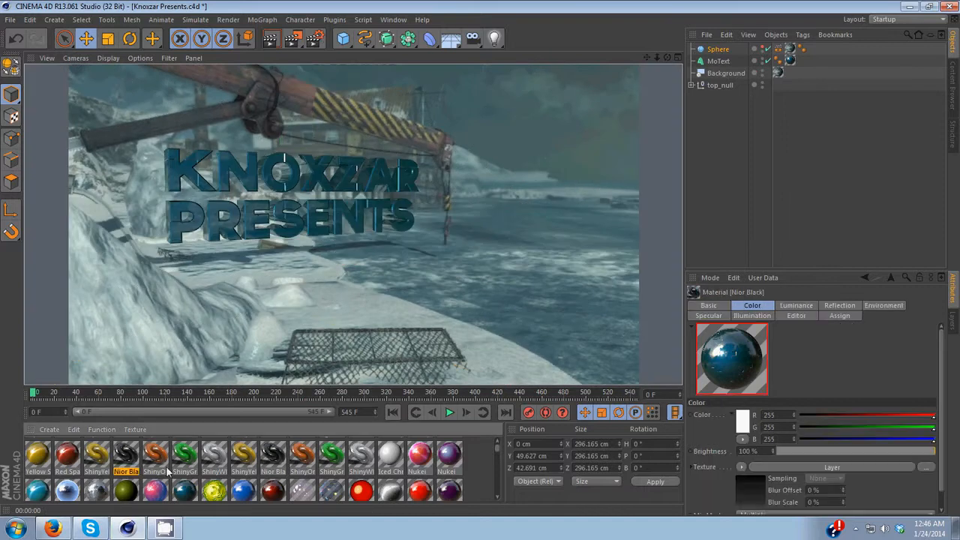
scroll(165, 466, "up", 3)
scroll(216, 484, "down", 3)
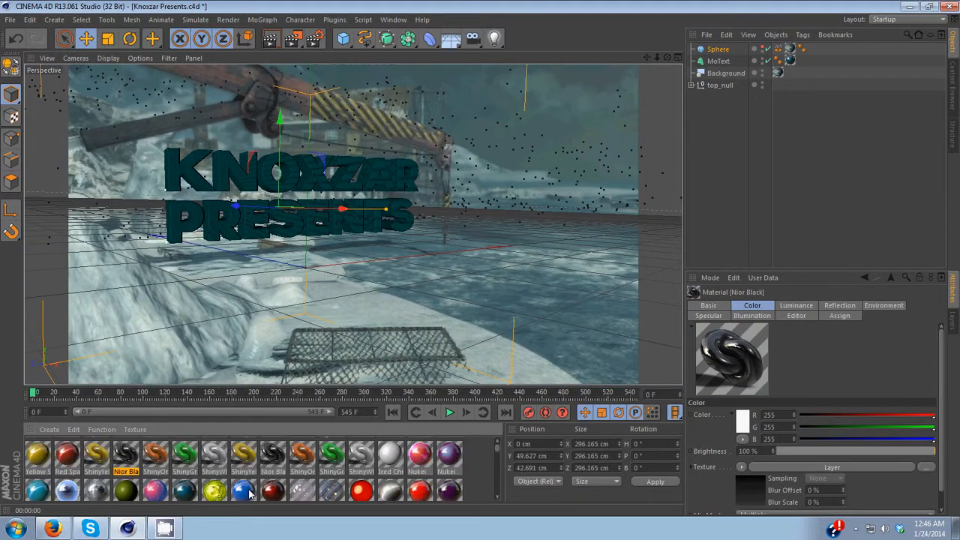
scroll(343, 495, "down", 3)
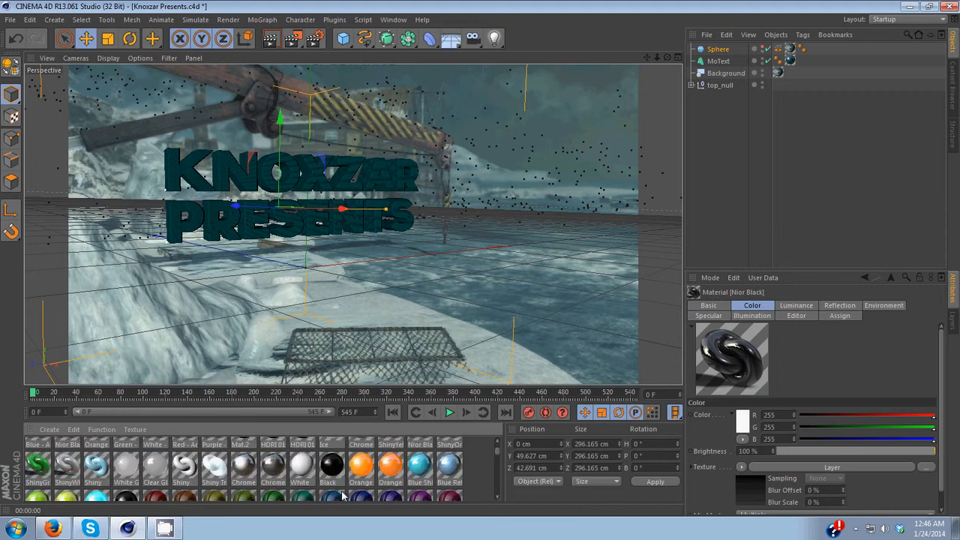
left_click_drag(332, 467, 791, 64)
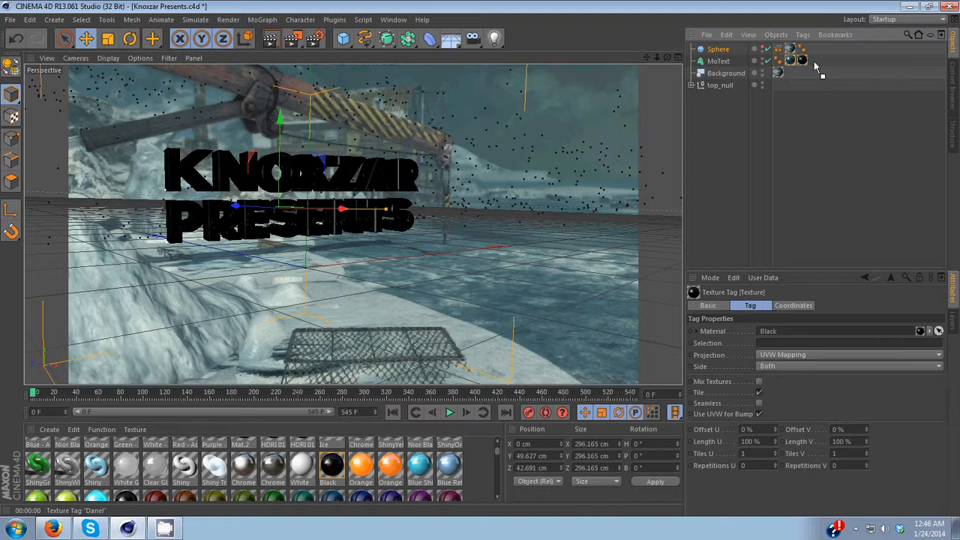
Step: Restrict the MoText's Danel texture tag to the selection C1 and render the view
left_click_drag(816, 66, 813, 65)
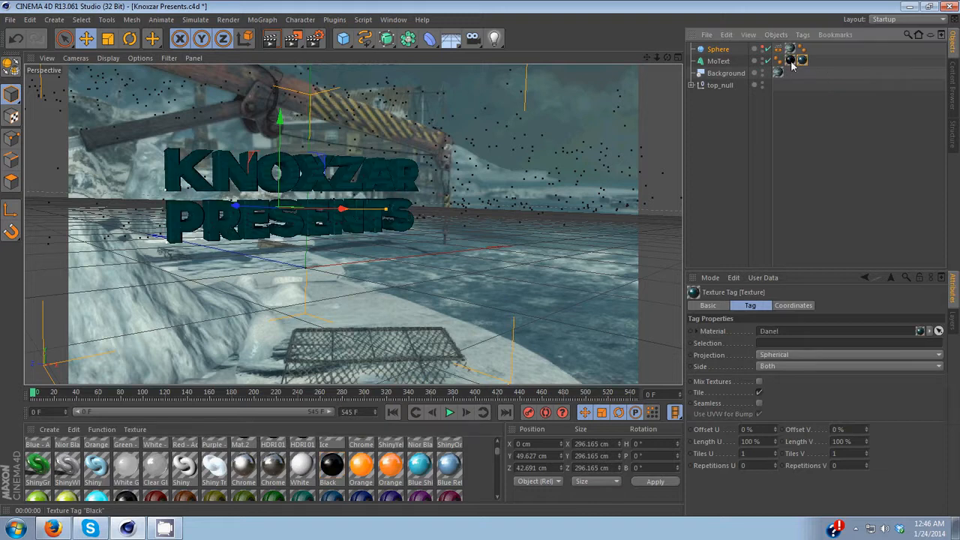
left_click(784, 344)
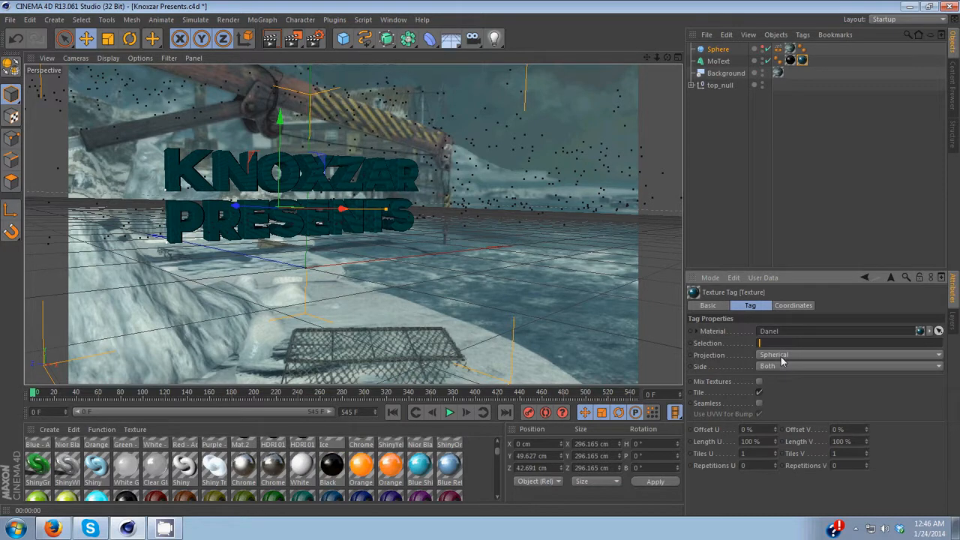
type("C1")
key("Return")
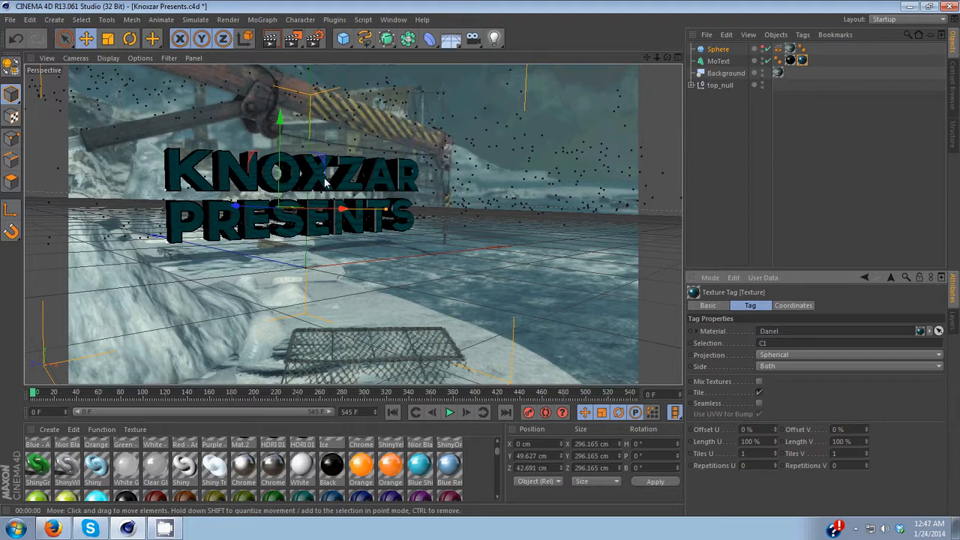
left_click(277, 42)
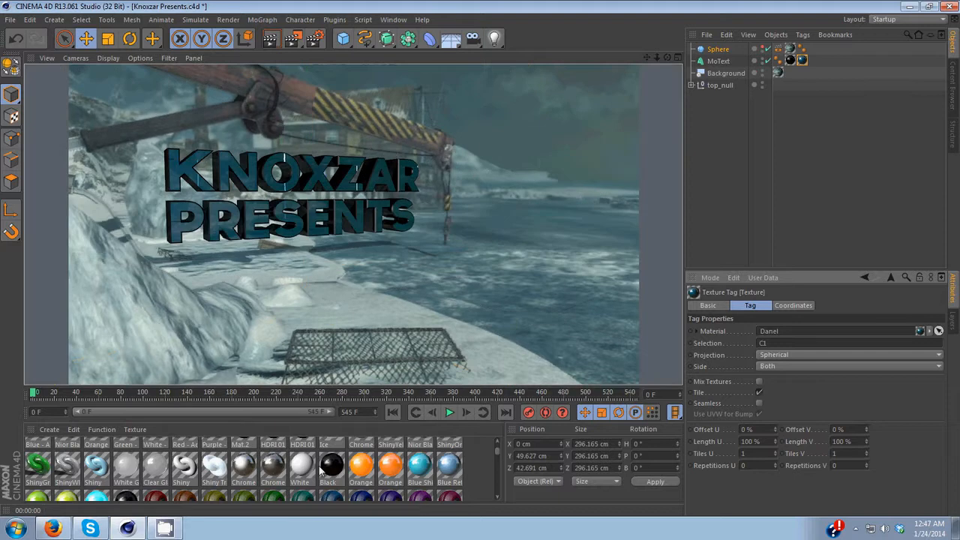
Step: Open the MoText's Black material and set its reflection brightness to 45%, then close the editor
left_click(791, 61)
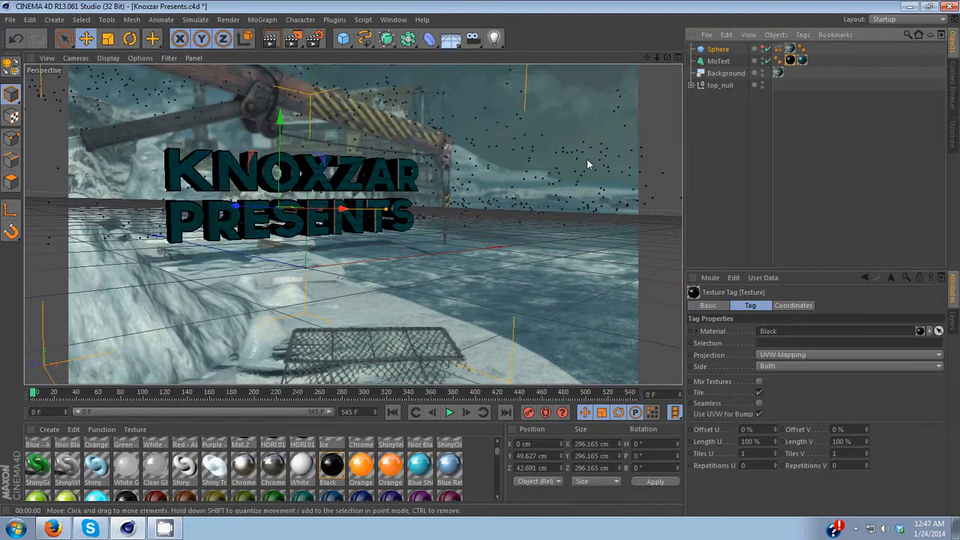
double_click(332, 472)
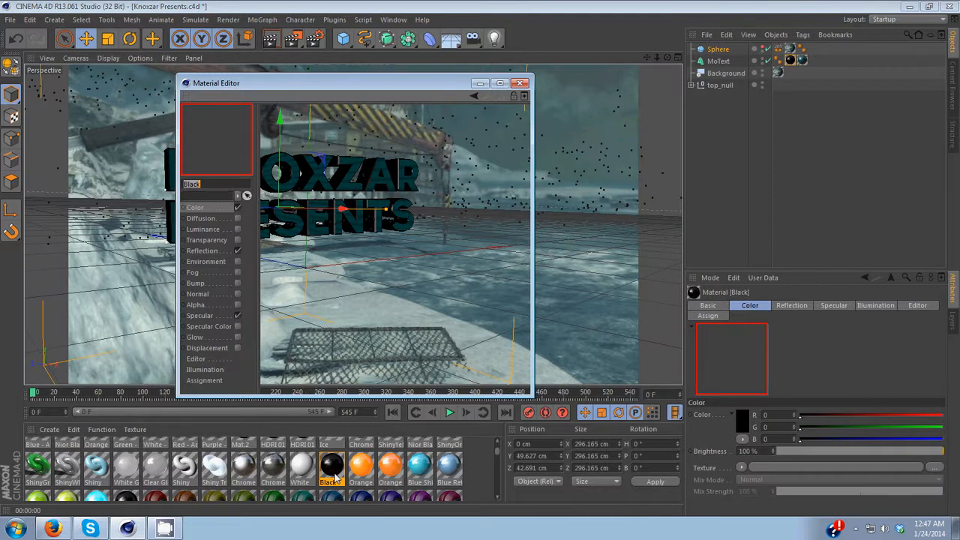
left_click(219, 253)
mouse_move(346, 160)
left_mouse_down()
mouse_move(338, 159)
mouse_move(348, 160)
left_mouse_up()
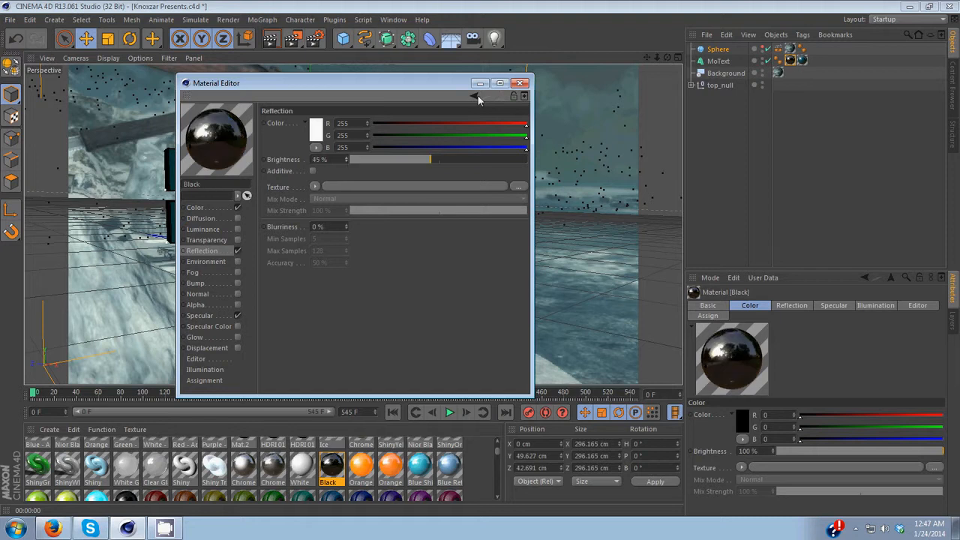
left_click(520, 83)
Step: Render the view, move to another frame on the timeline and render the view again
left_click(275, 39)
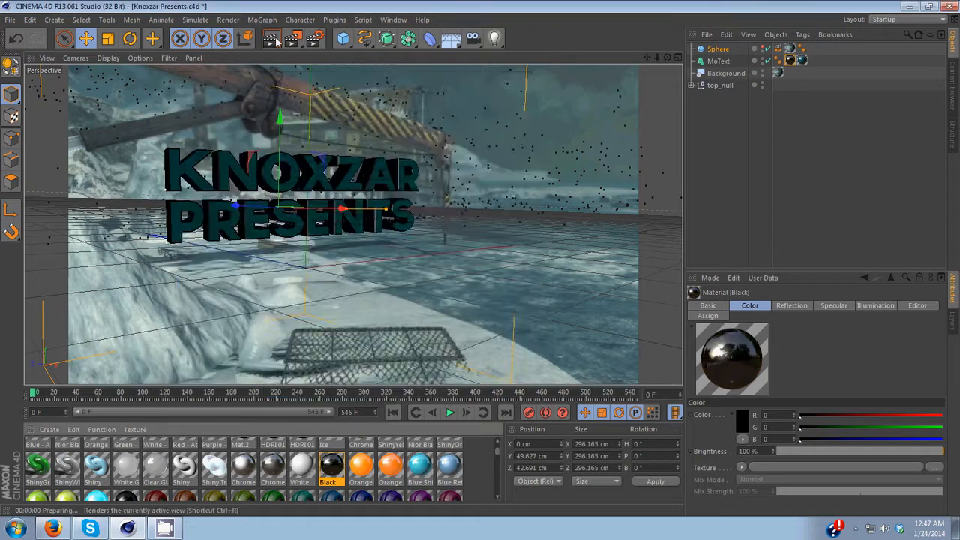
left_click(36, 395)
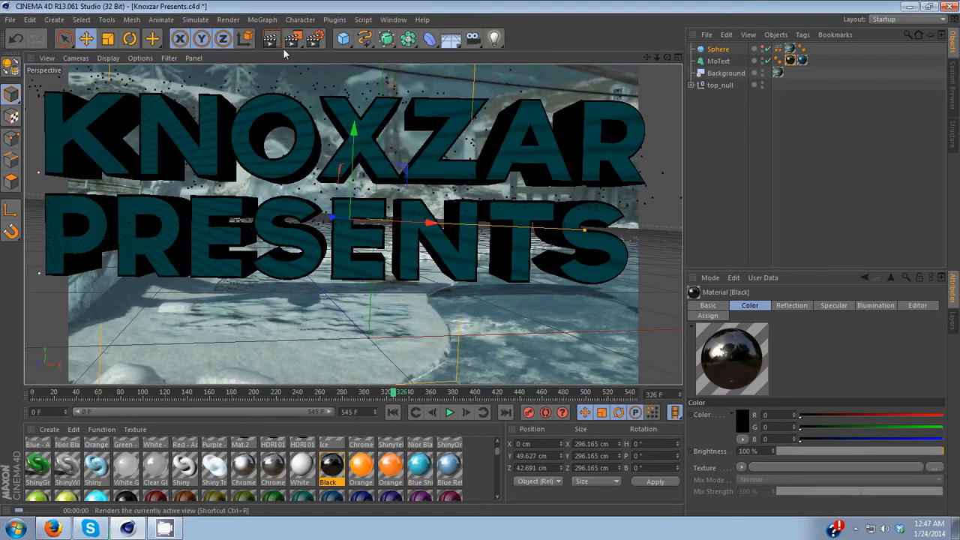
left_click(278, 43)
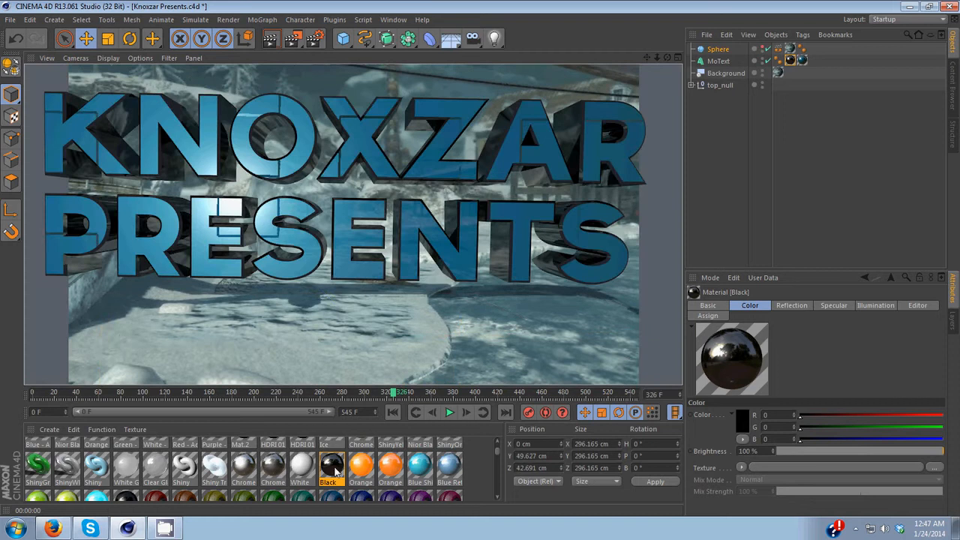
Step: Open the render settings and set the output frame range from 0 to 545 F
left_click_drag(393, 397, 198, 388)
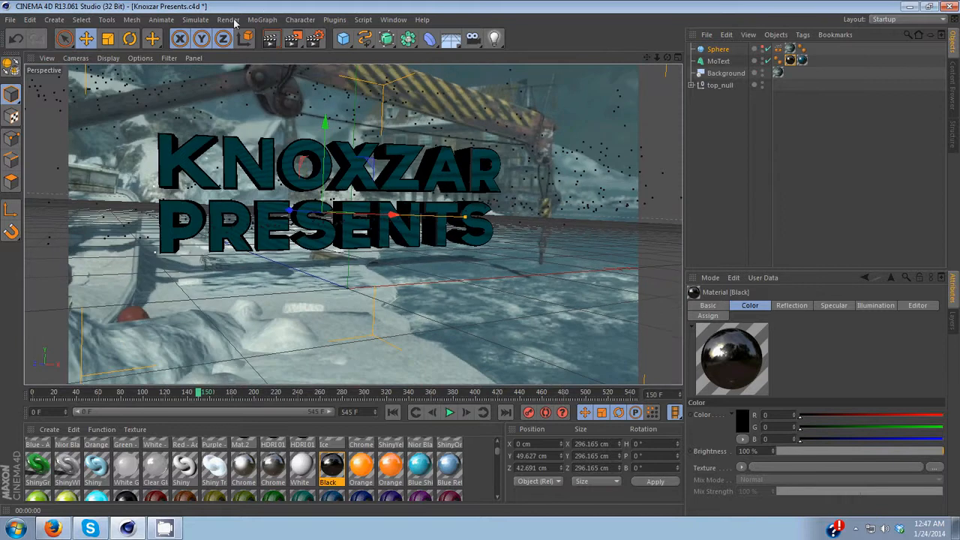
left_click(233, 20)
left_click(255, 152)
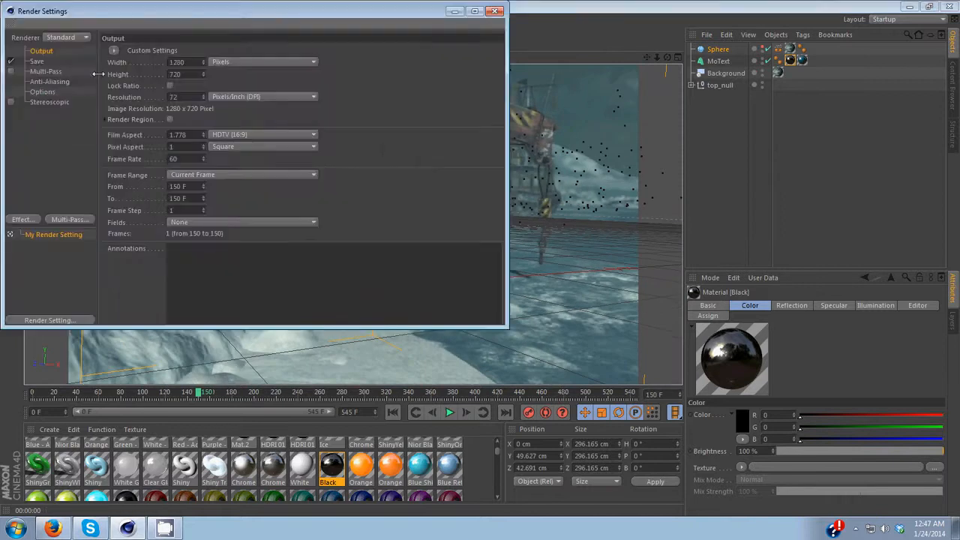
double_click(183, 187)
left_click(173, 188)
double_click(184, 186)
type("0")
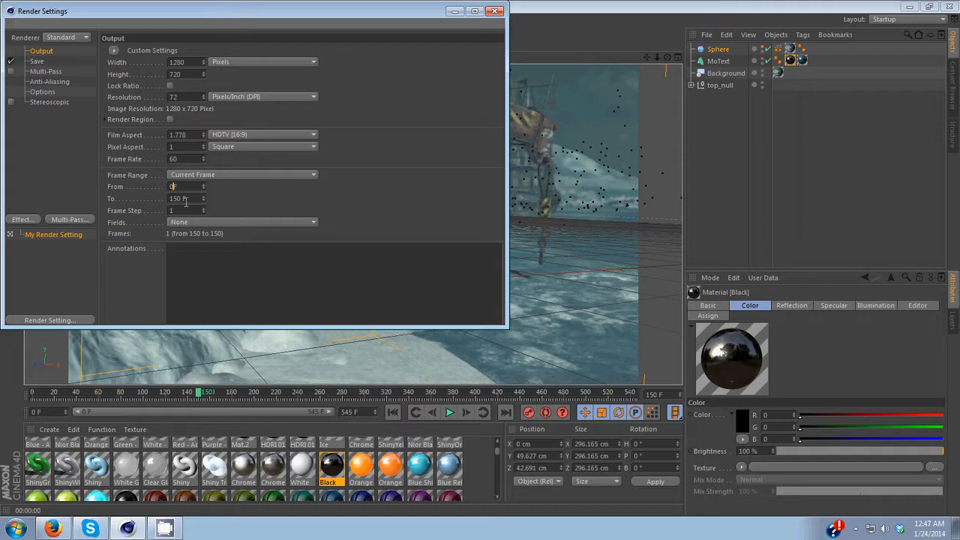
key("Tab")
type("54")
Step: Set the save format to QuickTime Movie with 59.94 frames per second compression
left_click(37, 61)
left_click(225, 84)
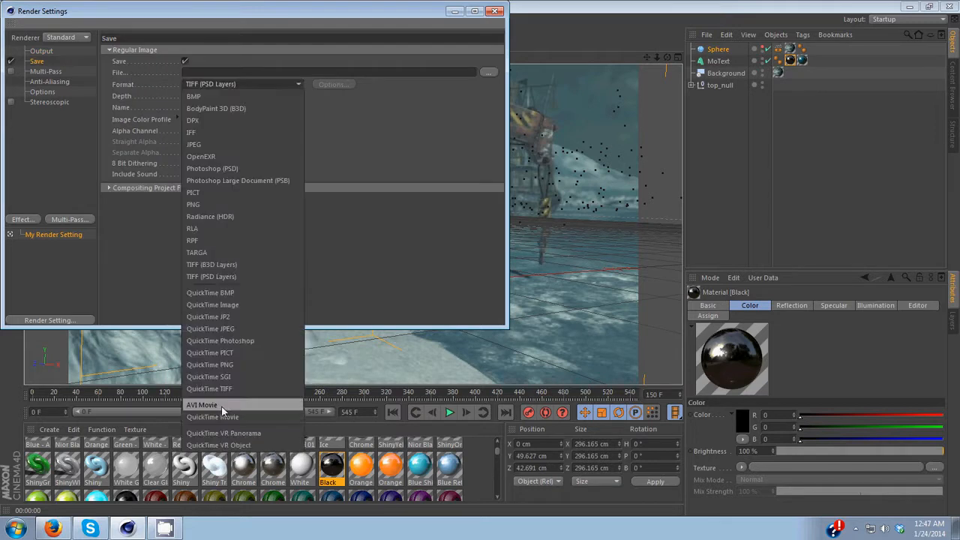
left_click(218, 416)
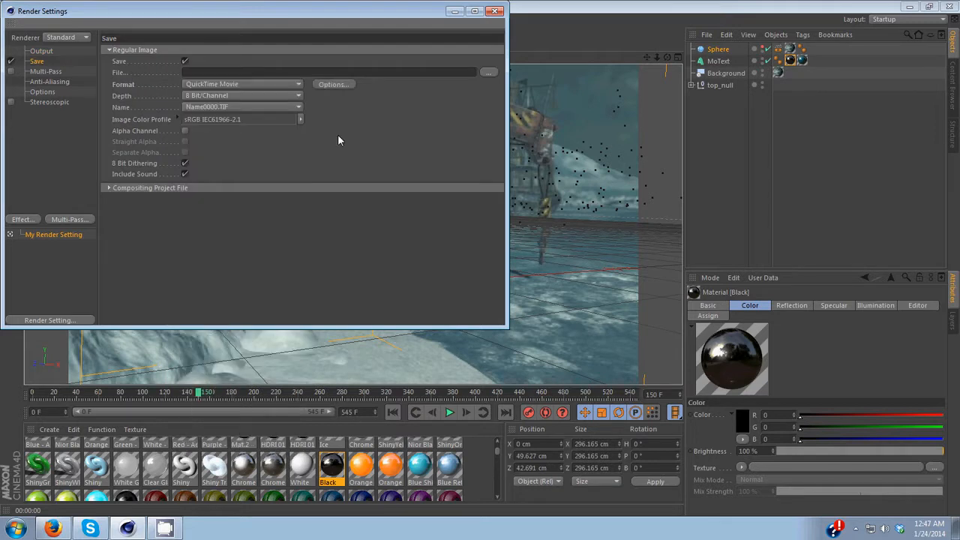
left_click(333, 84)
left_click(424, 119)
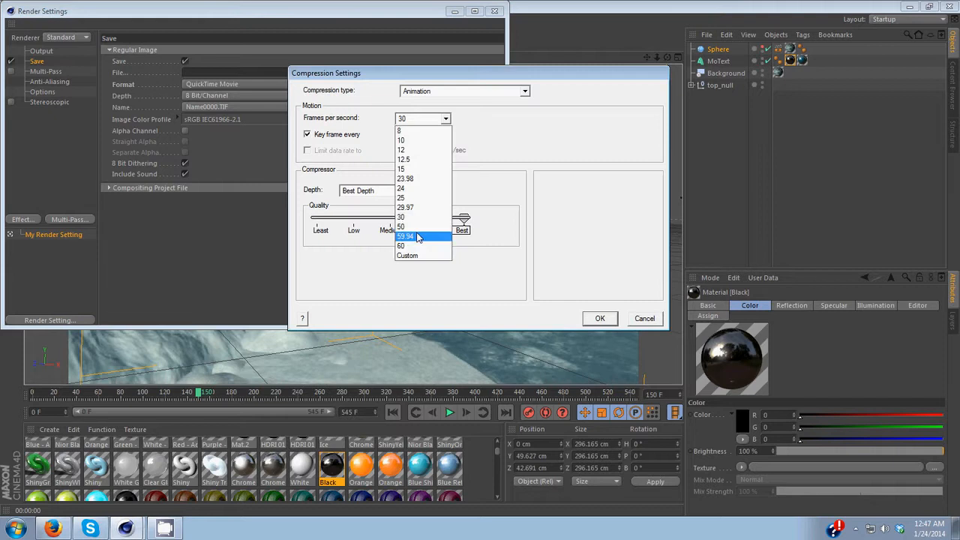
left_click(419, 237)
left_click(600, 319)
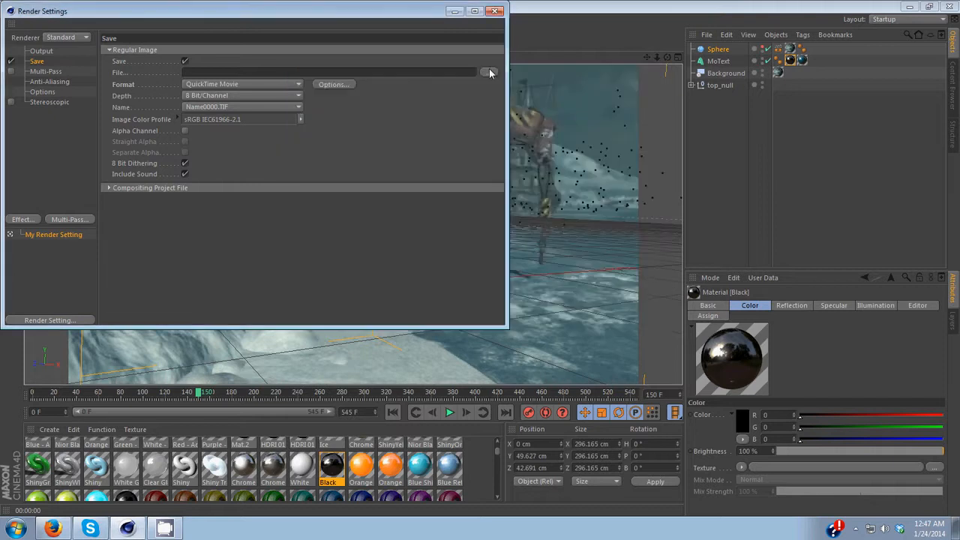
Step: Set the render output file to Knoxzar Presents on the Desktop
left_click(489, 72)
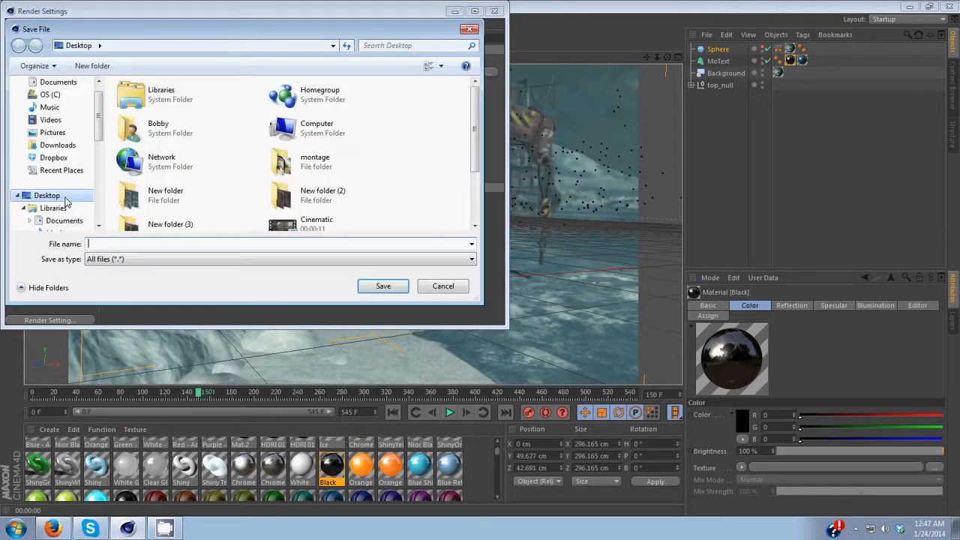
type("Knoxza")
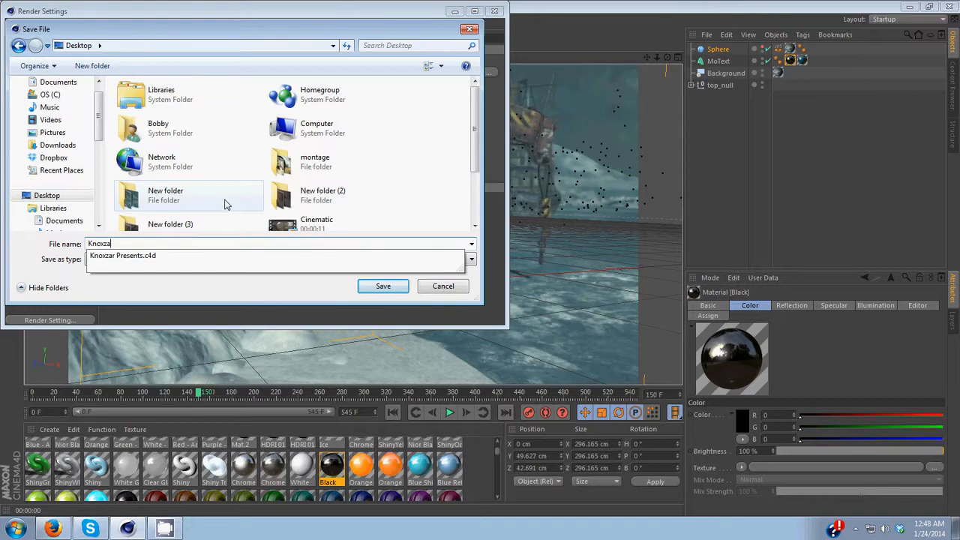
type("r Presents")
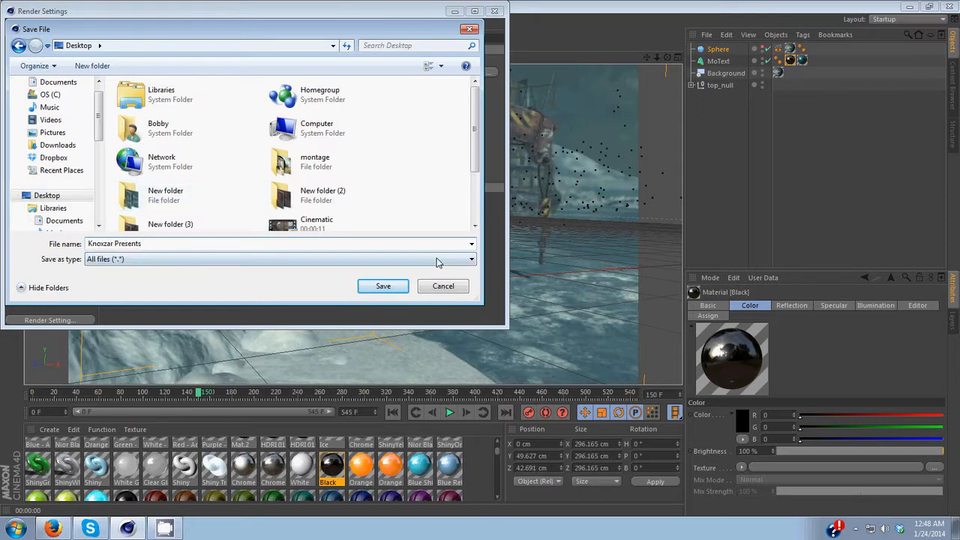
left_click(375, 287)
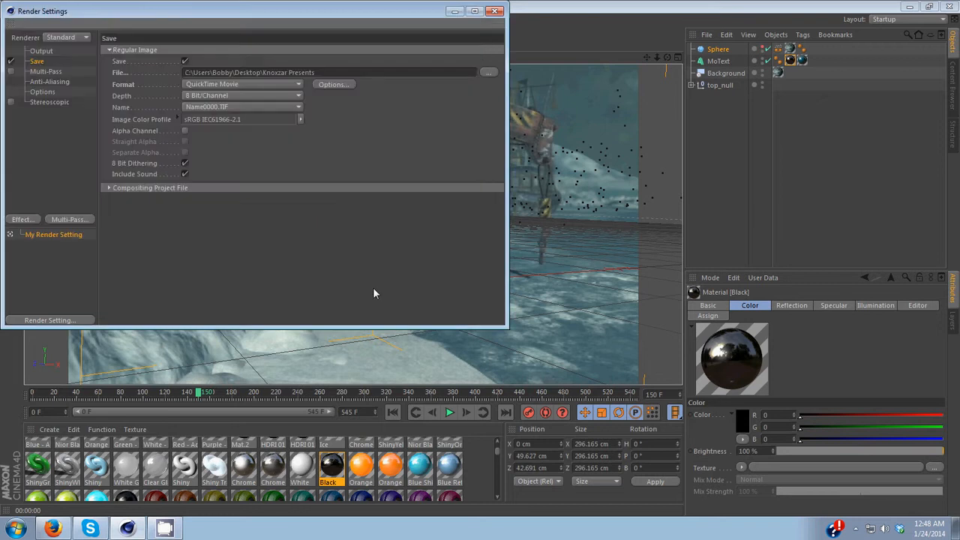
Step: Set anti-aliasing to Best in the render settings
left_click(47, 82)
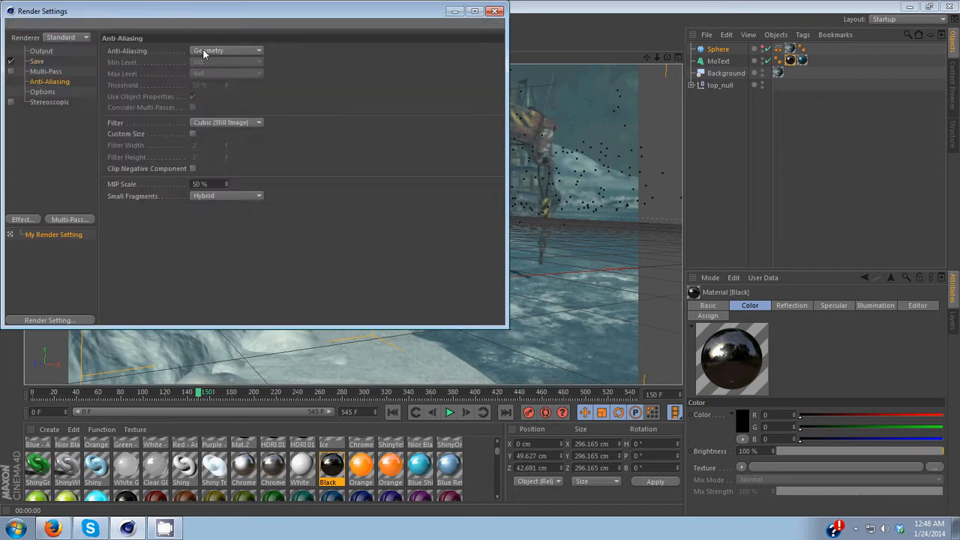
left_click(204, 51)
left_click(218, 87)
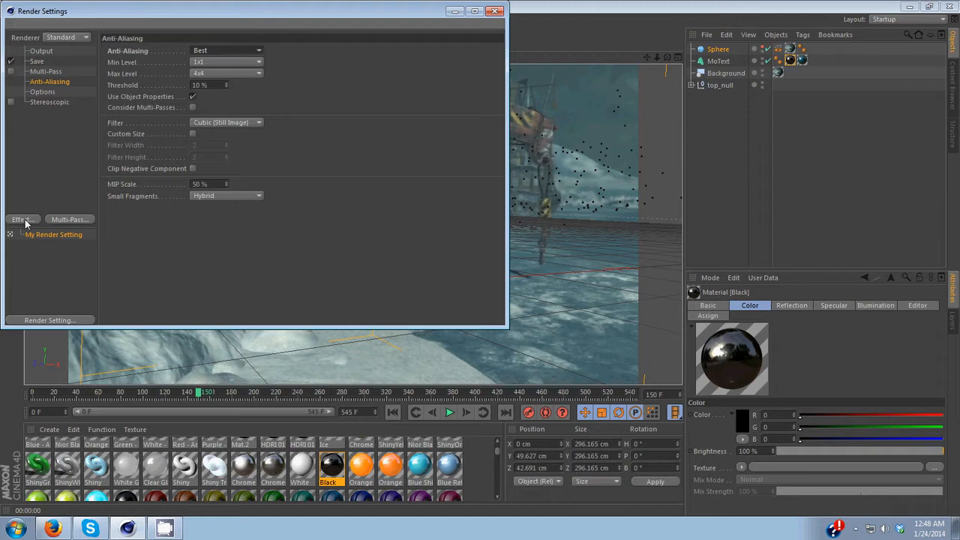
Step: Add the Global Illumination effect, close the render settings and render the view
left_click(21, 220)
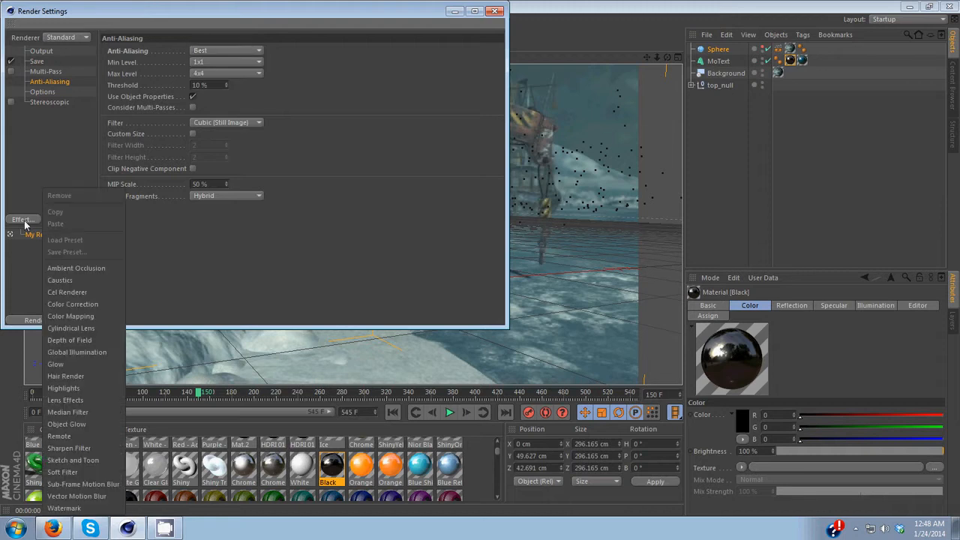
left_click(75, 353)
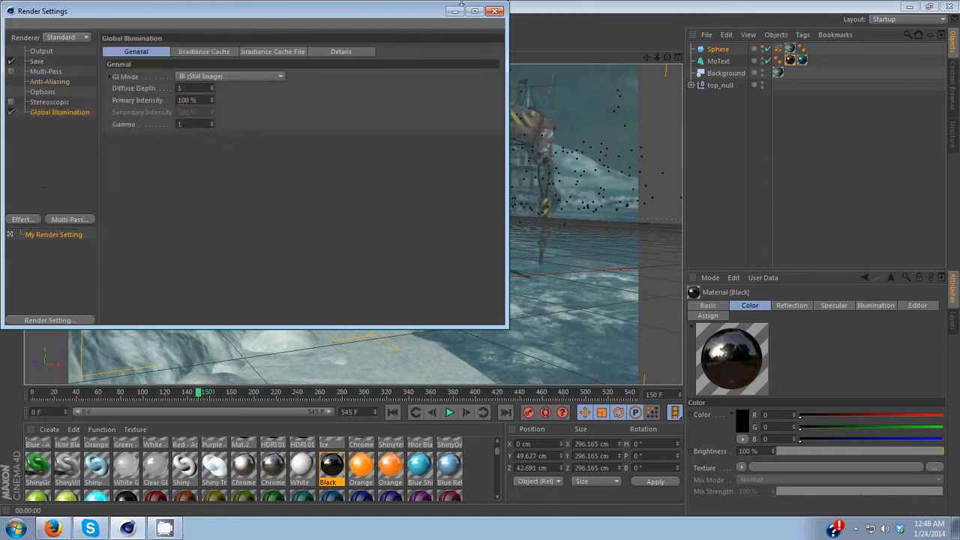
left_click(457, 10)
left_click(270, 44)
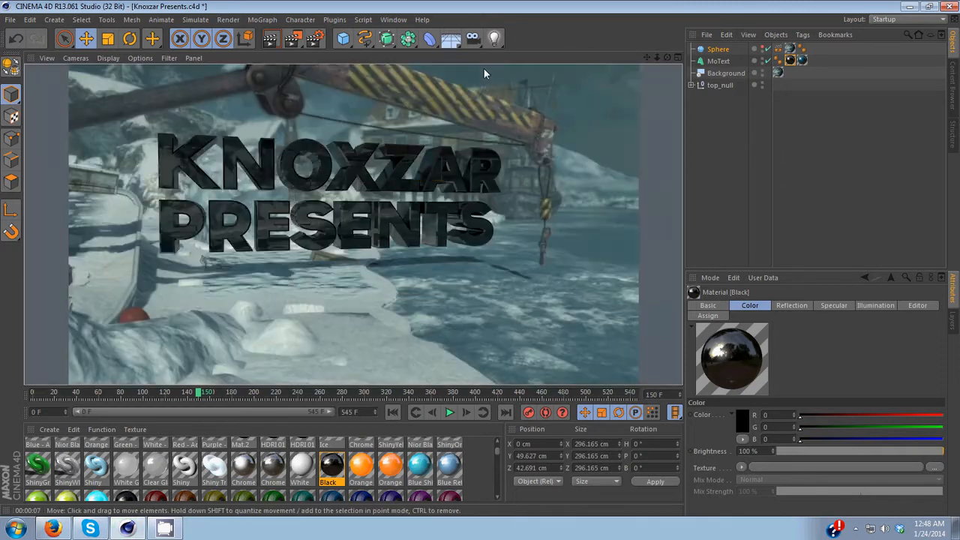
Step: Add a light, move it to the right in front of the text, and render the view
left_click(495, 38)
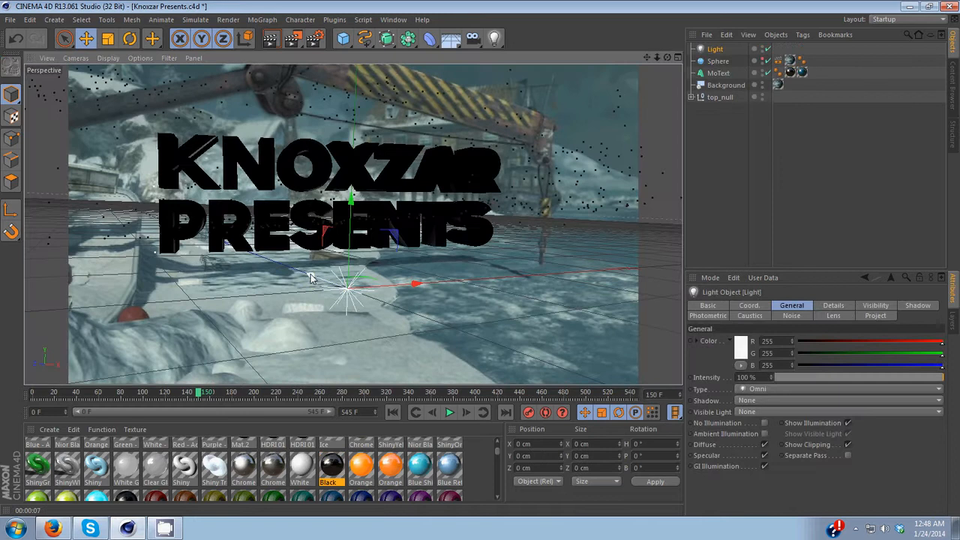
left_click_drag(311, 277, 442, 279)
left_click(274, 45)
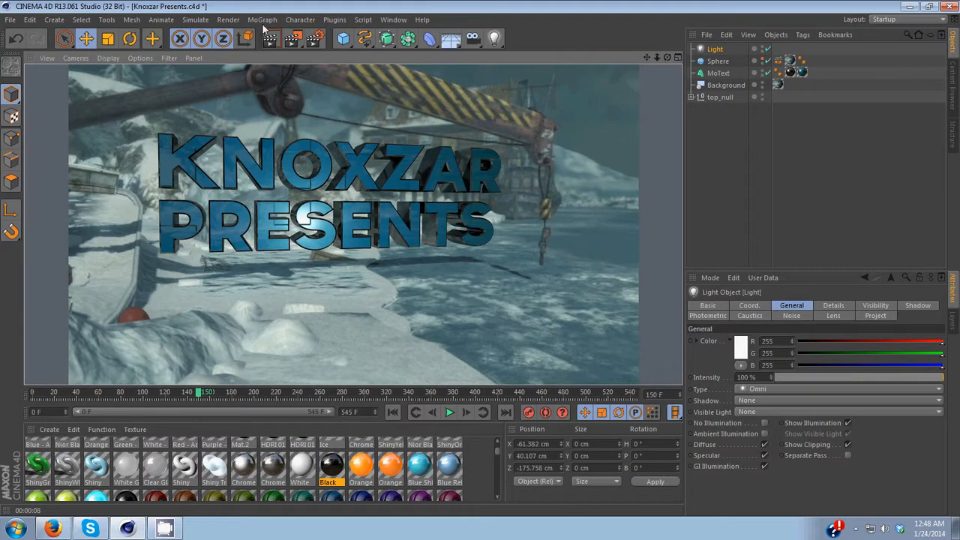
Step: Review the Global Illumination, anti-aliasing, save and output pages of the render settings, then close them
left_click(228, 20)
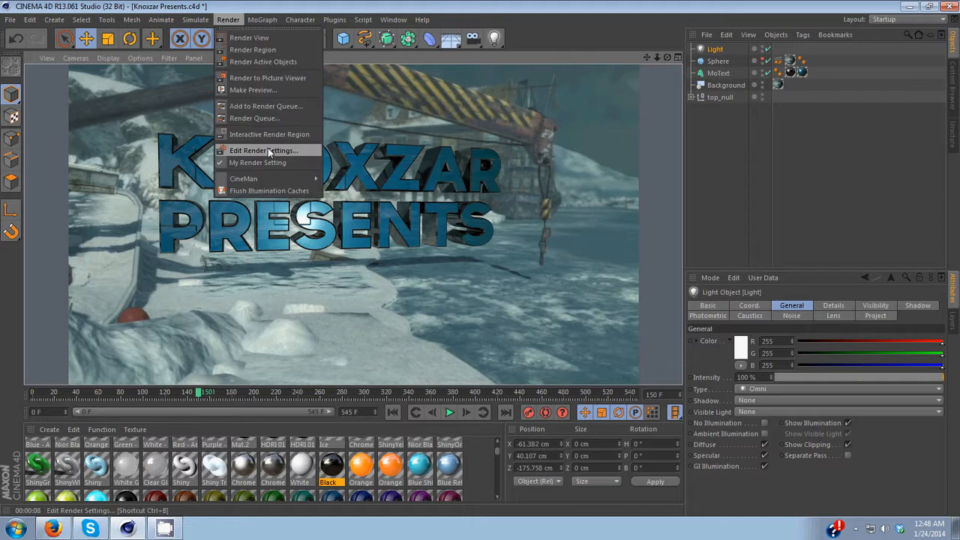
left_click(268, 150)
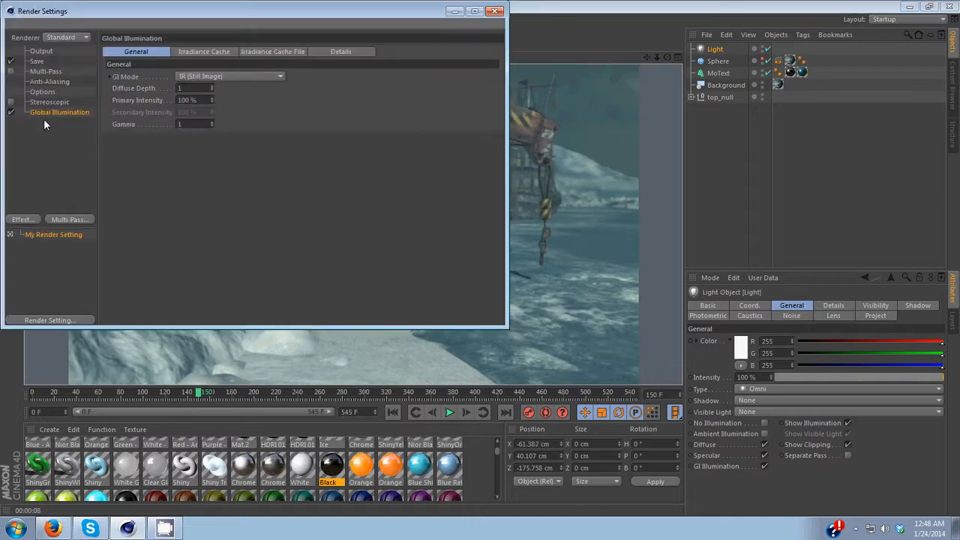
left_click(49, 81)
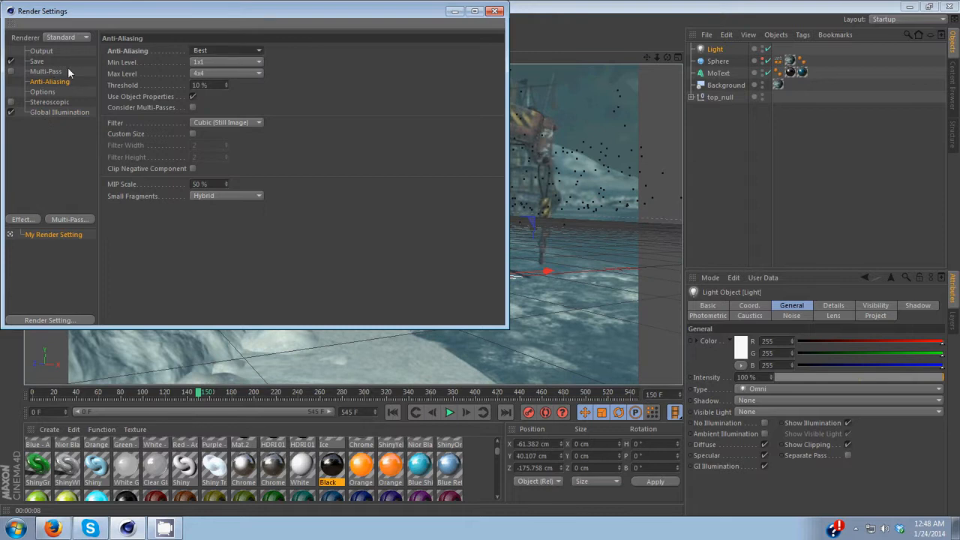
left_click(37, 62)
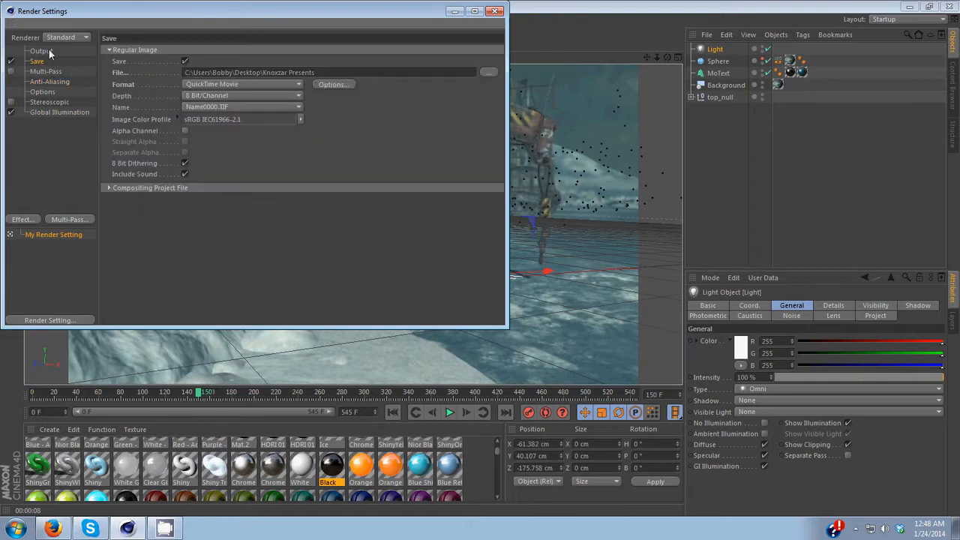
left_click(42, 51)
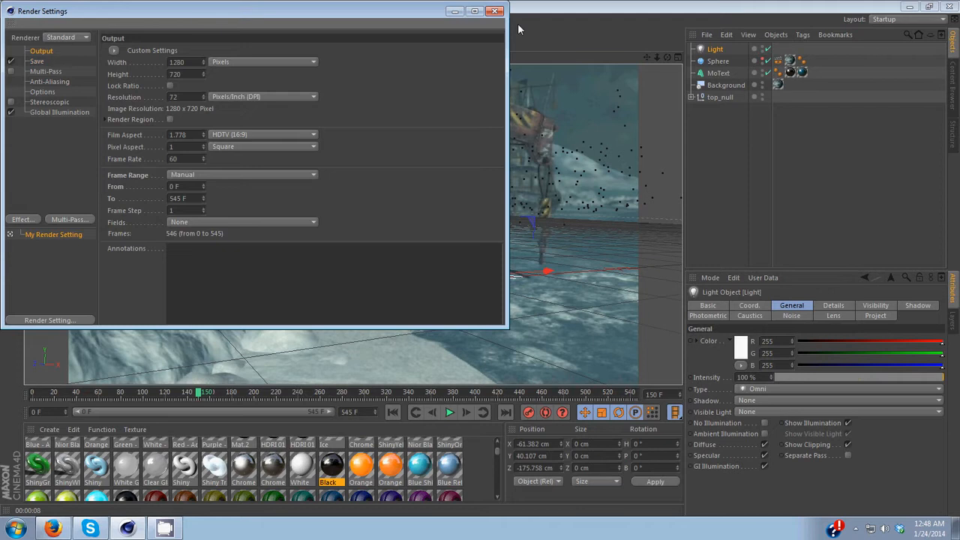
left_click(496, 11)
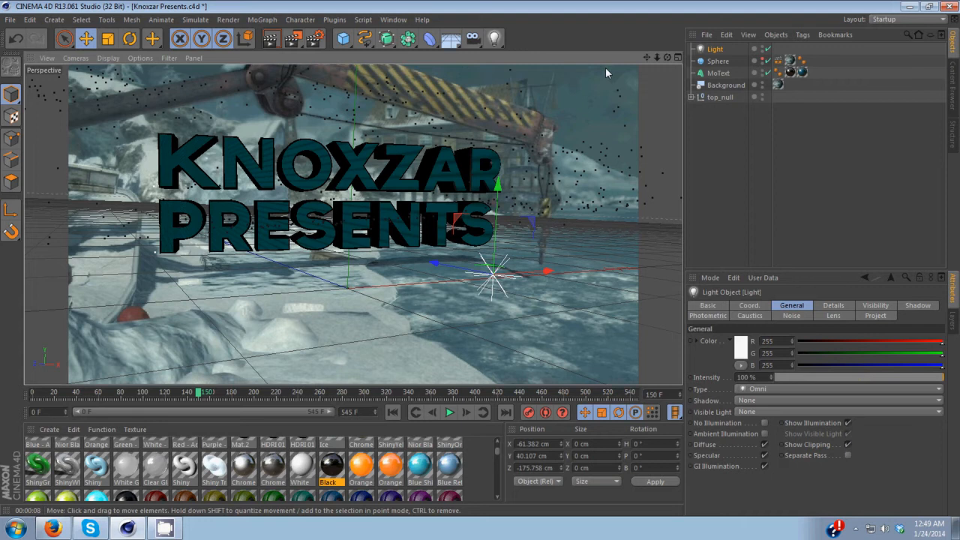
Step: Render the view and return the timeline to frame 0
left_click(272, 45)
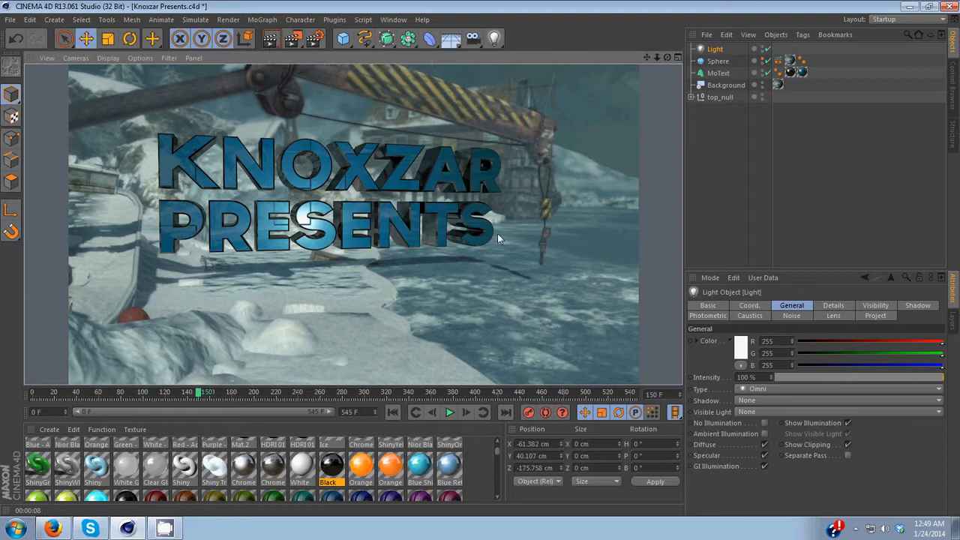
left_click(201, 395)
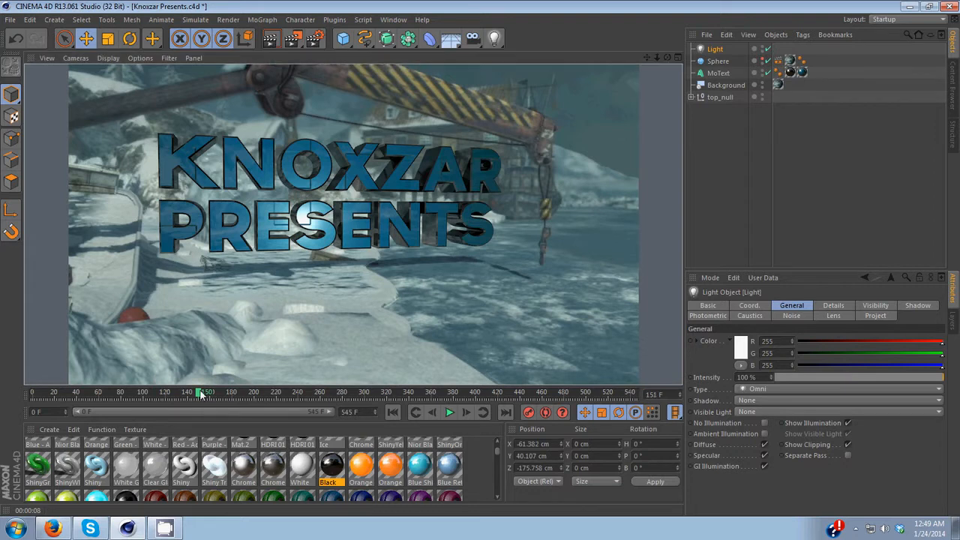
left_click_drag(201, 395, 17, 378)
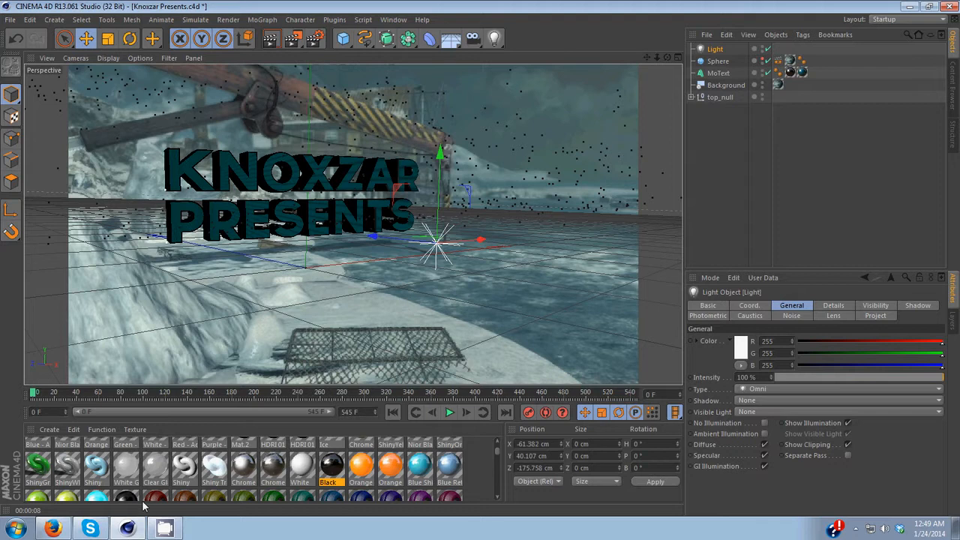
left_click(177, 534)
left_click(856, 529)
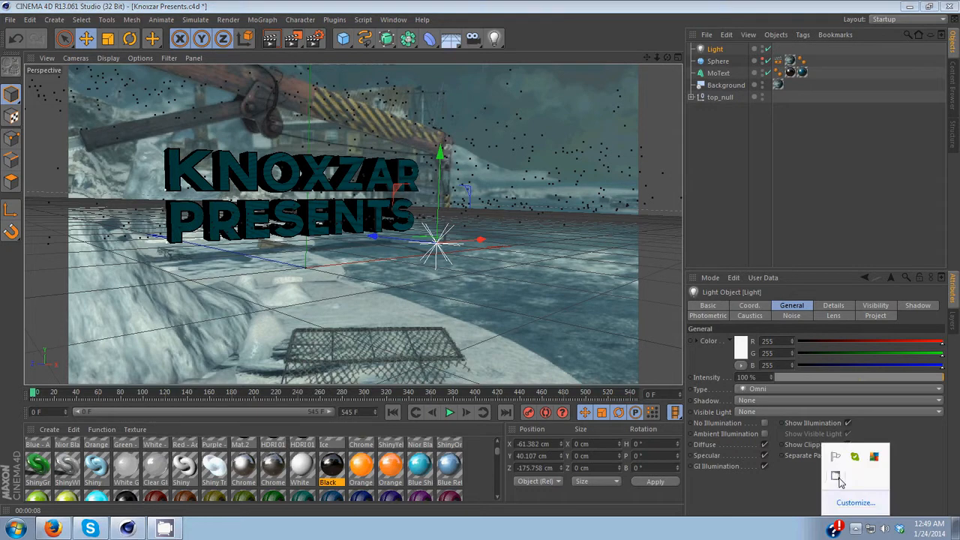